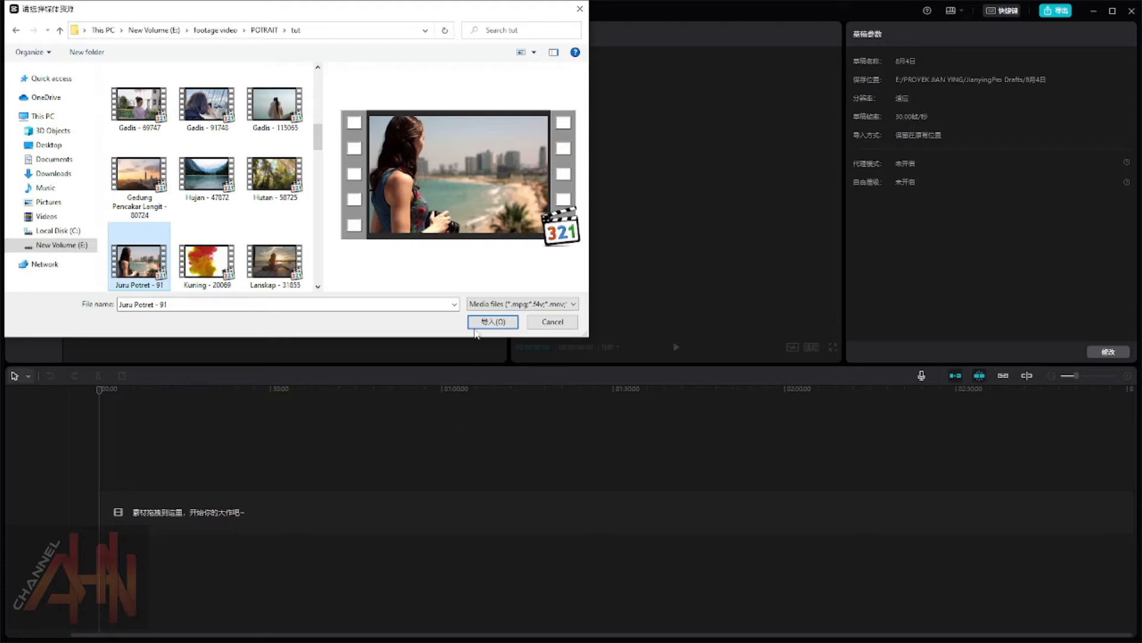
- Import the Juru Potret - 91 video and switch the media library to the list (列表) layout
{"action": "left_click", "coordinate": [493, 322]}
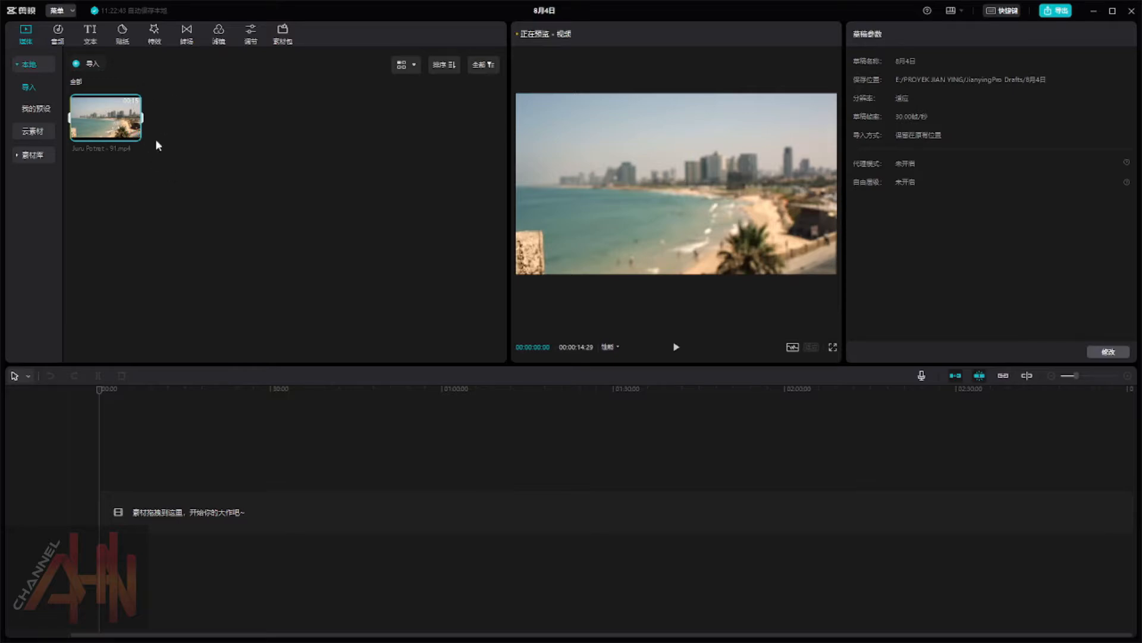
{"action": "mouse_move", "coordinate": [107, 141]}
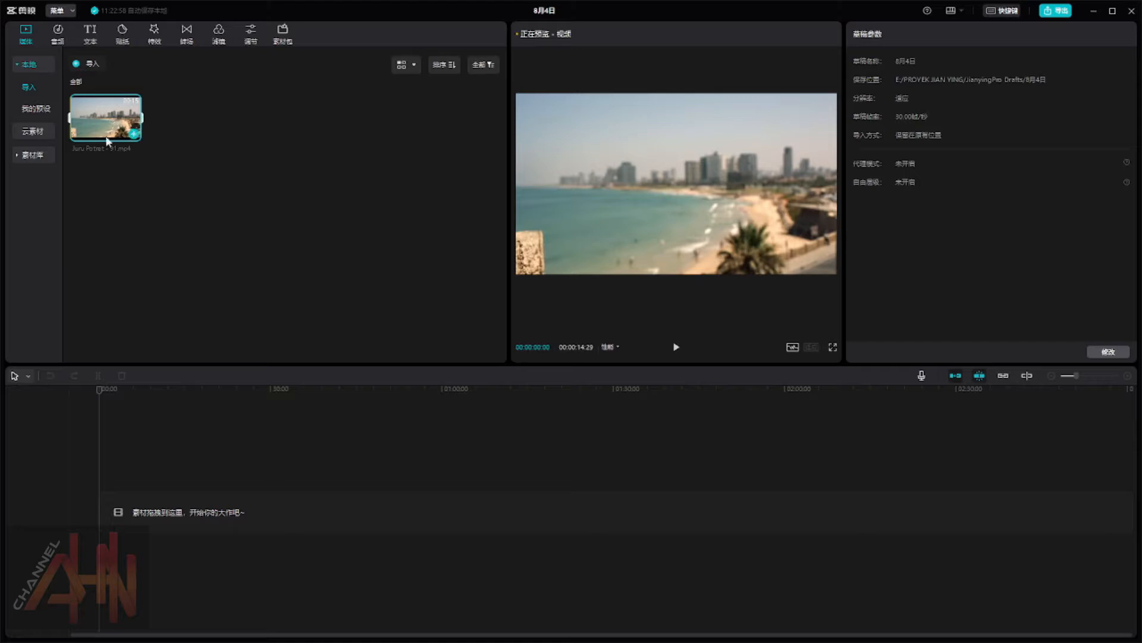
{"action": "left_click", "coordinate": [418, 67]}
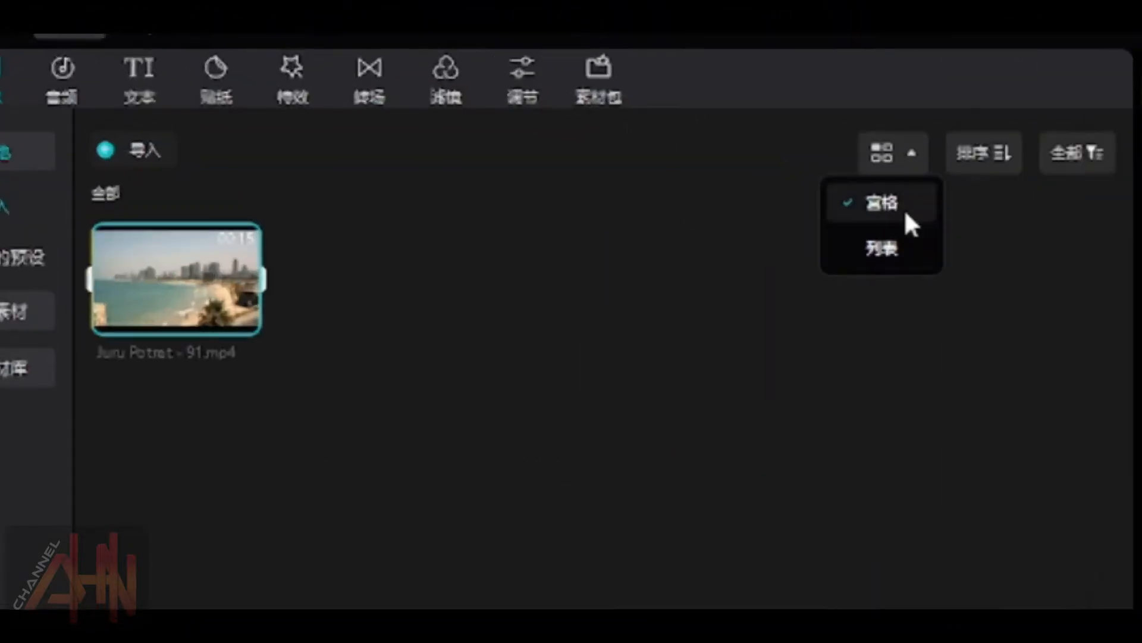
{"action": "left_click", "coordinate": [882, 249]}
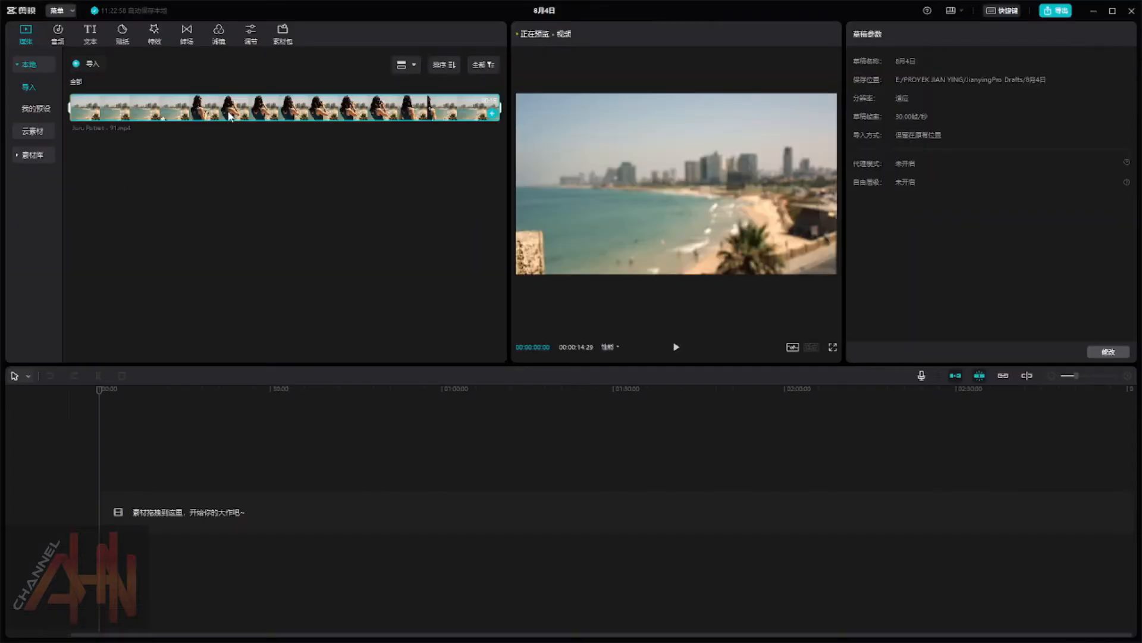
- Place the Juru Potret - 91 clip at the start of the timeline and set the canvas aspect ratio to 16:9
{"action": "left_click_drag", "start_coordinate": [230, 115], "coordinate": [101, 515]}
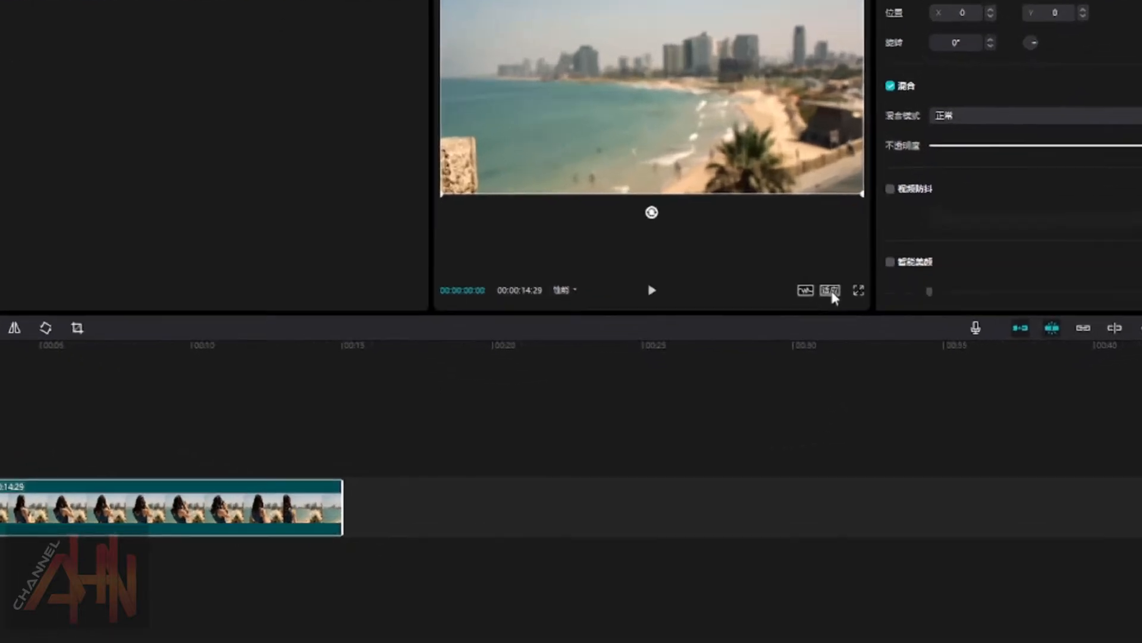
{"action": "left_click", "coordinate": [811, 346]}
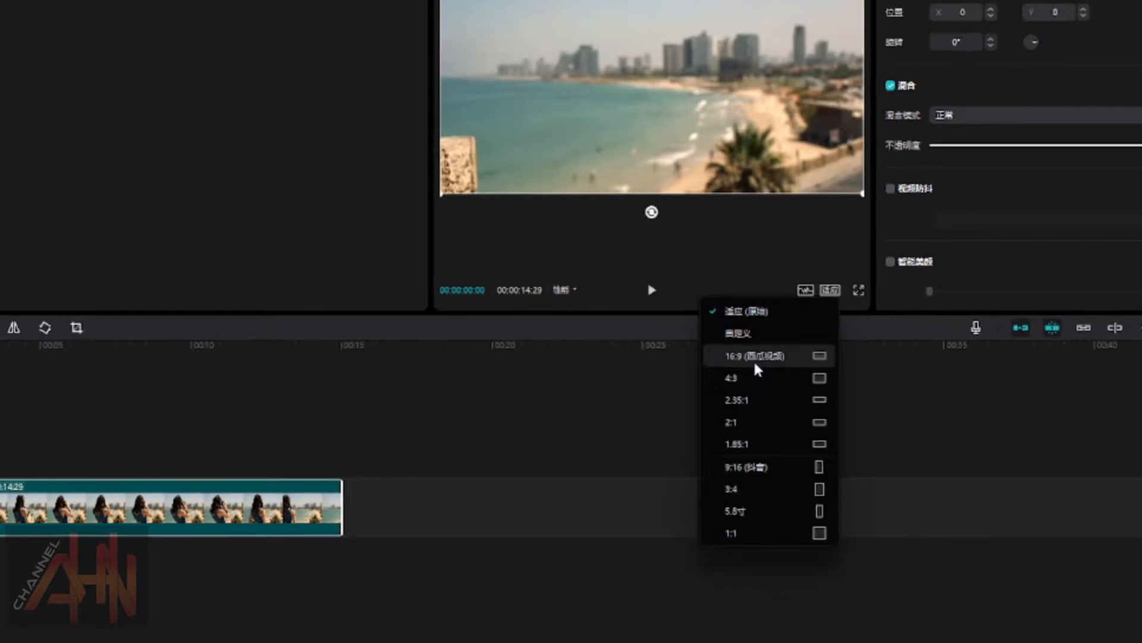
{"action": "left_click", "coordinate": [757, 284]}
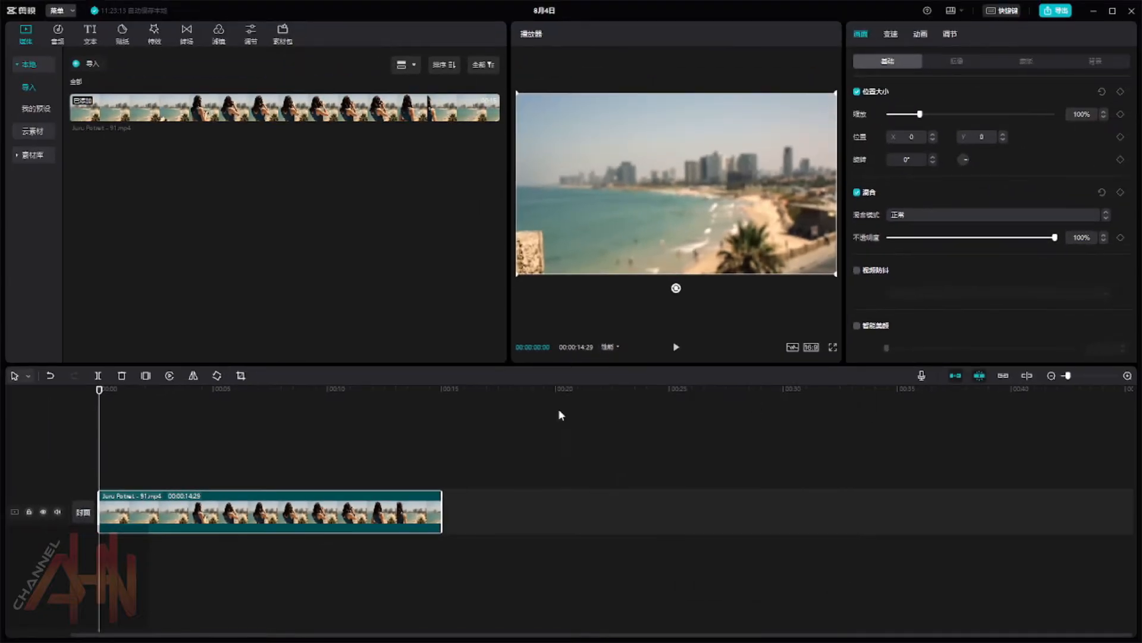
- Split the clip at 00:00:02:14, before the woman appears, and delete the opening part
{"action": "left_click", "coordinate": [675, 348]}
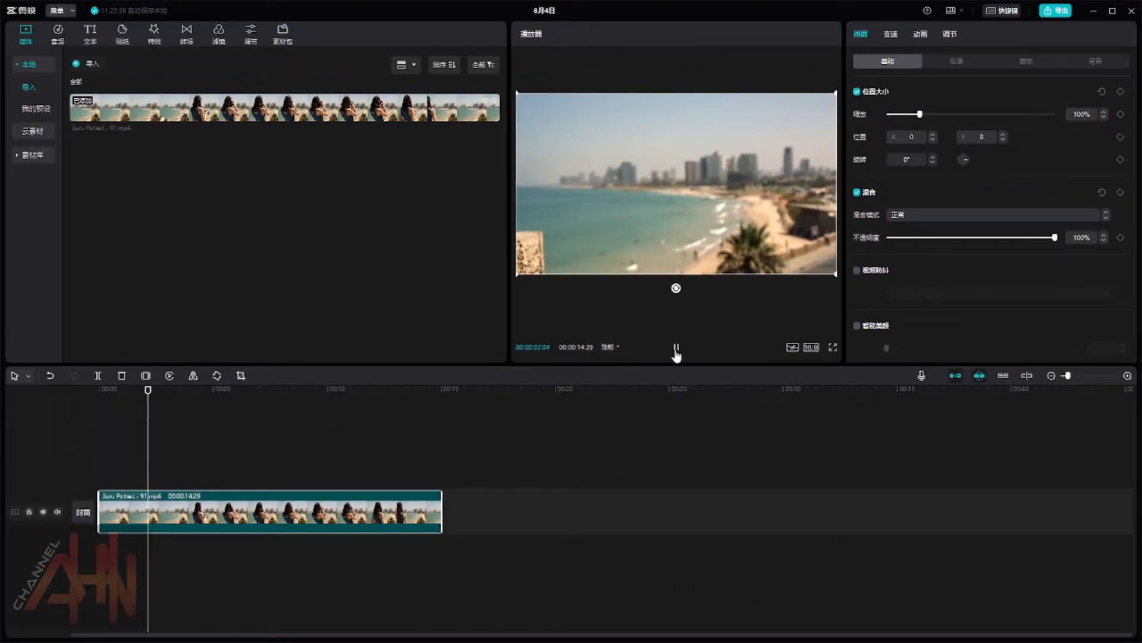
{"action": "left_click", "coordinate": [676, 351]}
{"action": "left_click_drag", "start_coordinate": [194, 396], "coordinate": [157, 392]}
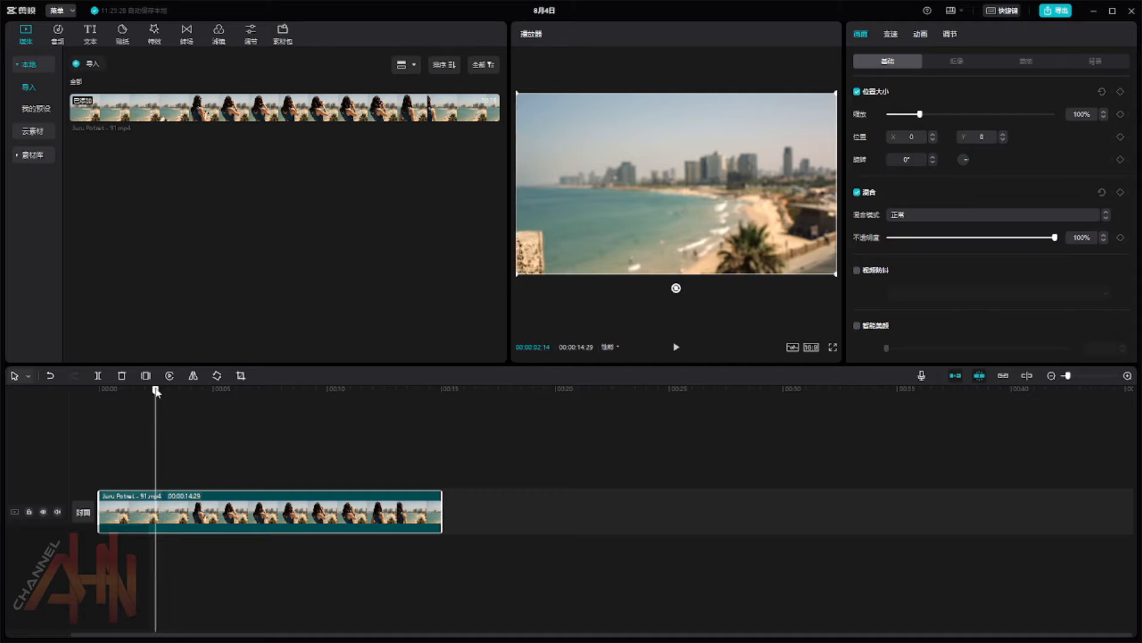
{"action": "right_click", "coordinate": [151, 509]}
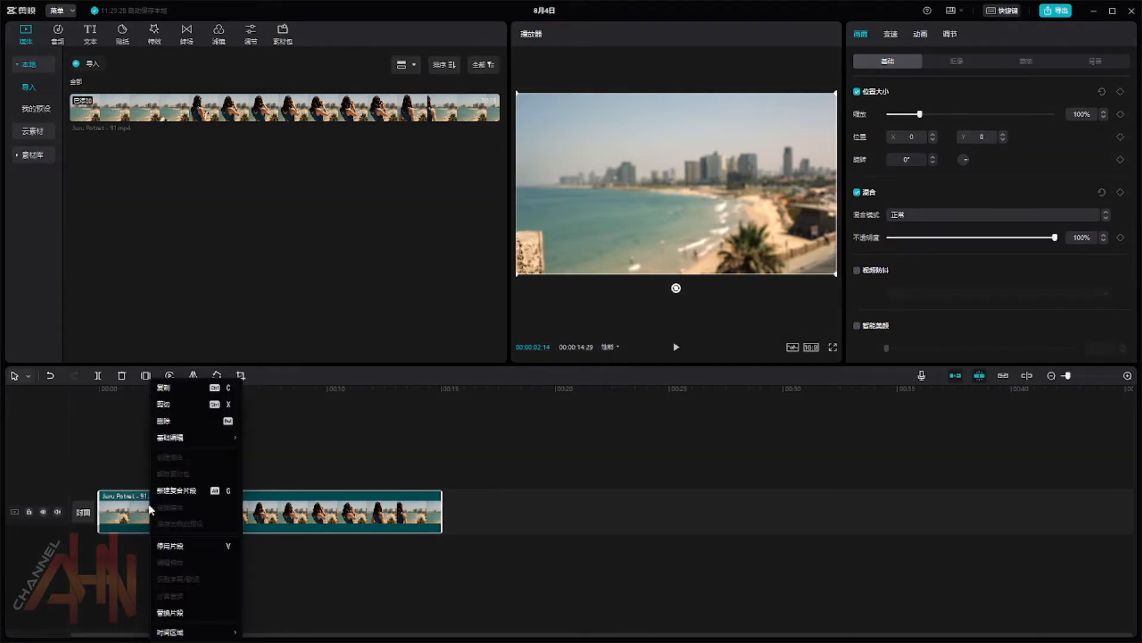
{"action": "left_click", "coordinate": [137, 512]}
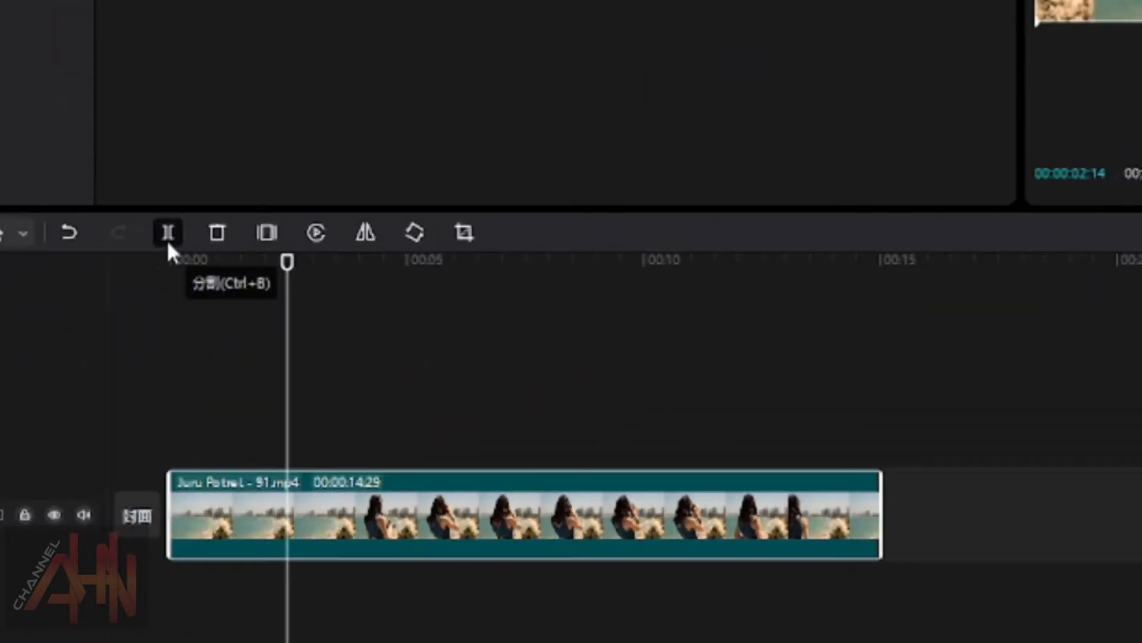
{"action": "left_click", "coordinate": [167, 237]}
{"action": "left_click", "coordinate": [156, 521]}
{"action": "key", "text": "Delete"}
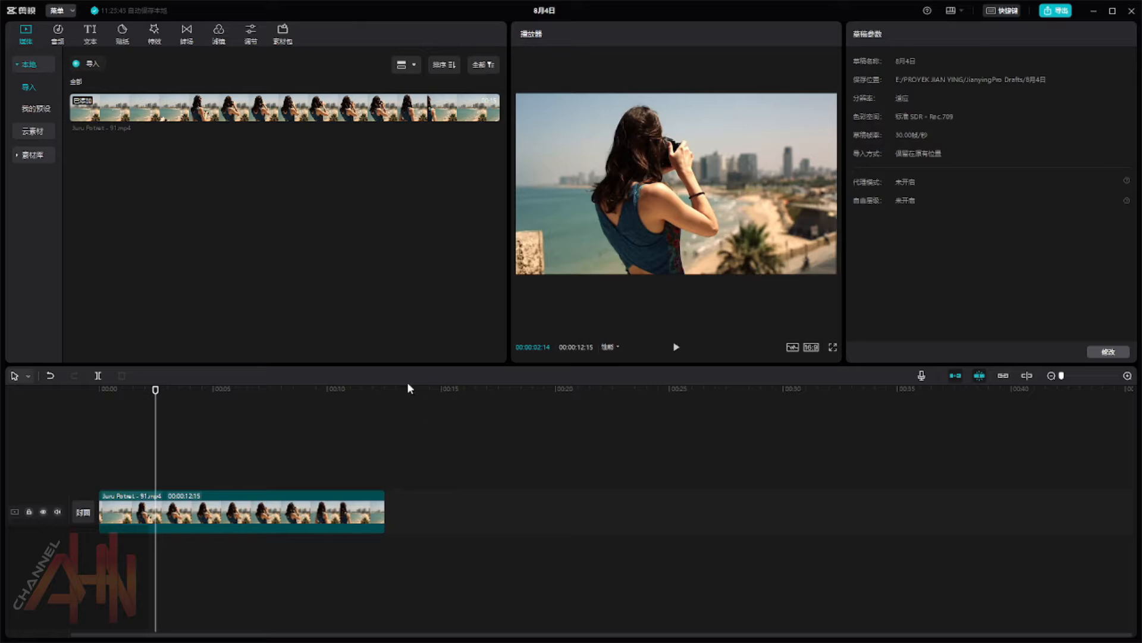
- Split the shortened clip at 00:00:11:09, after the woman leaves the frame, and delete the ending part
{"action": "left_click", "coordinate": [268, 518]}
{"action": "mouse_move", "coordinate": [331, 397]}
{"action": "left_mouse_down"}
{"action": "mouse_move", "coordinate": [351, 404]}
{"action": "mouse_move", "coordinate": [134, 399]}
{"action": "mouse_move", "coordinate": [317, 399]}
{"action": "left_mouse_up"}
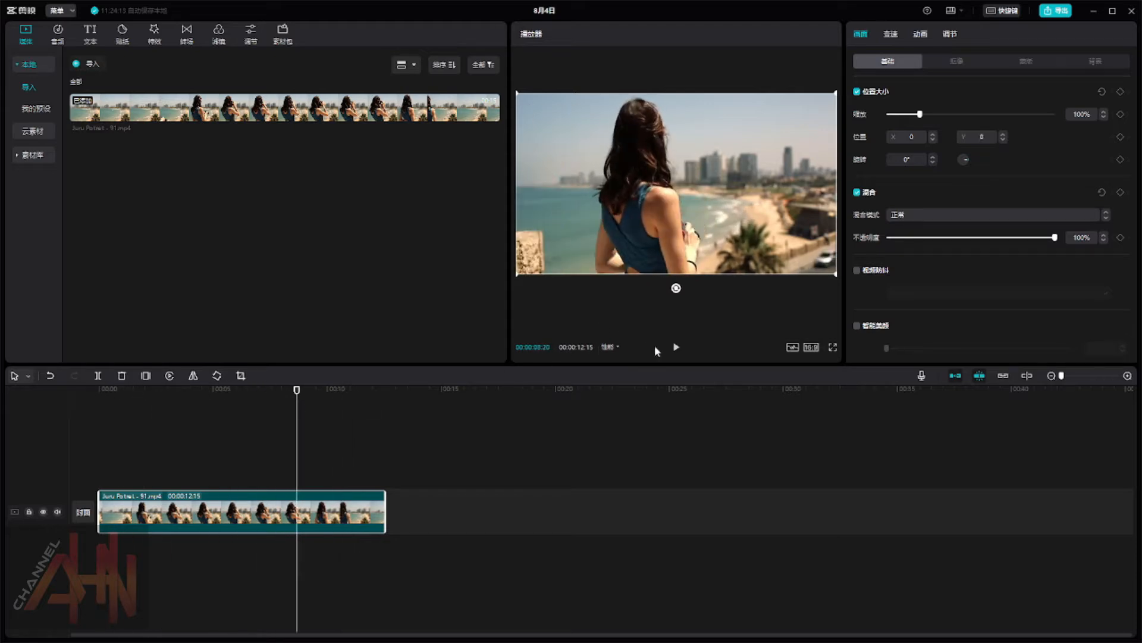
{"action": "left_click", "coordinate": [677, 349]}
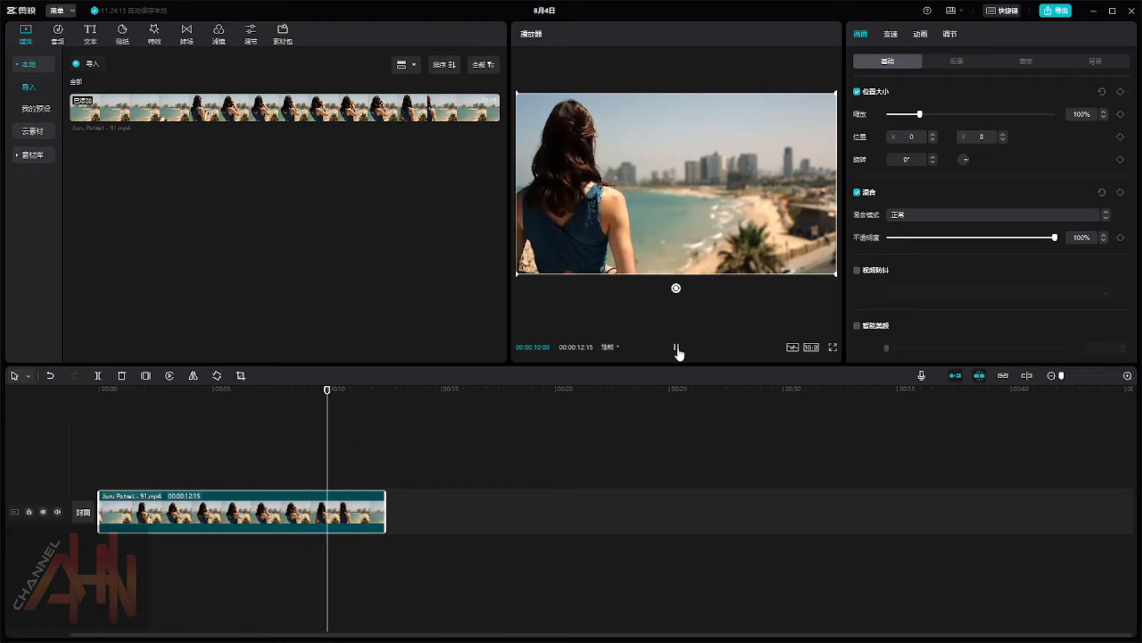
{"action": "left_click", "coordinate": [677, 350]}
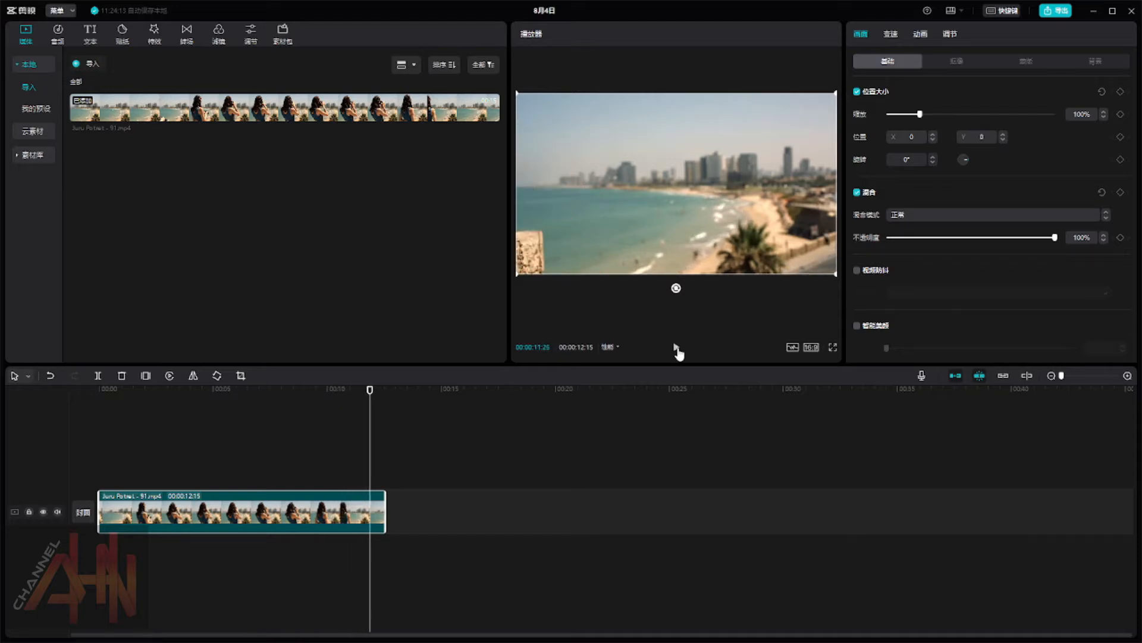
{"action": "mouse_move", "coordinate": [370, 402]}
{"action": "left_mouse_down"}
{"action": "mouse_move", "coordinate": [339, 389]}
{"action": "mouse_move", "coordinate": [358, 390]}
{"action": "left_mouse_up"}
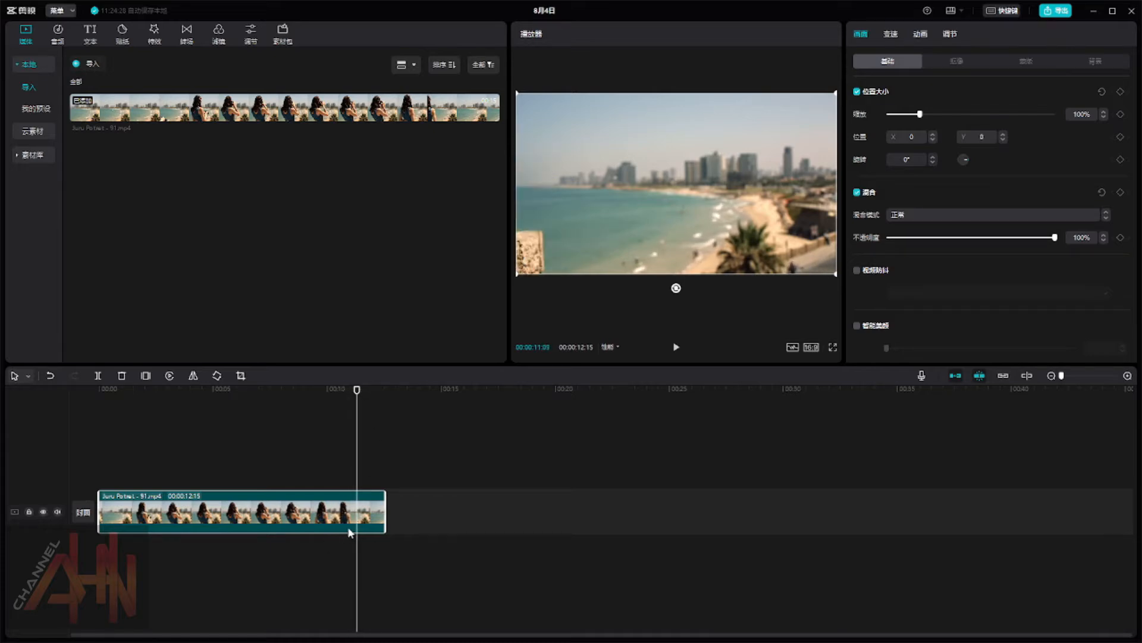
{"action": "left_click", "coordinate": [98, 375]}
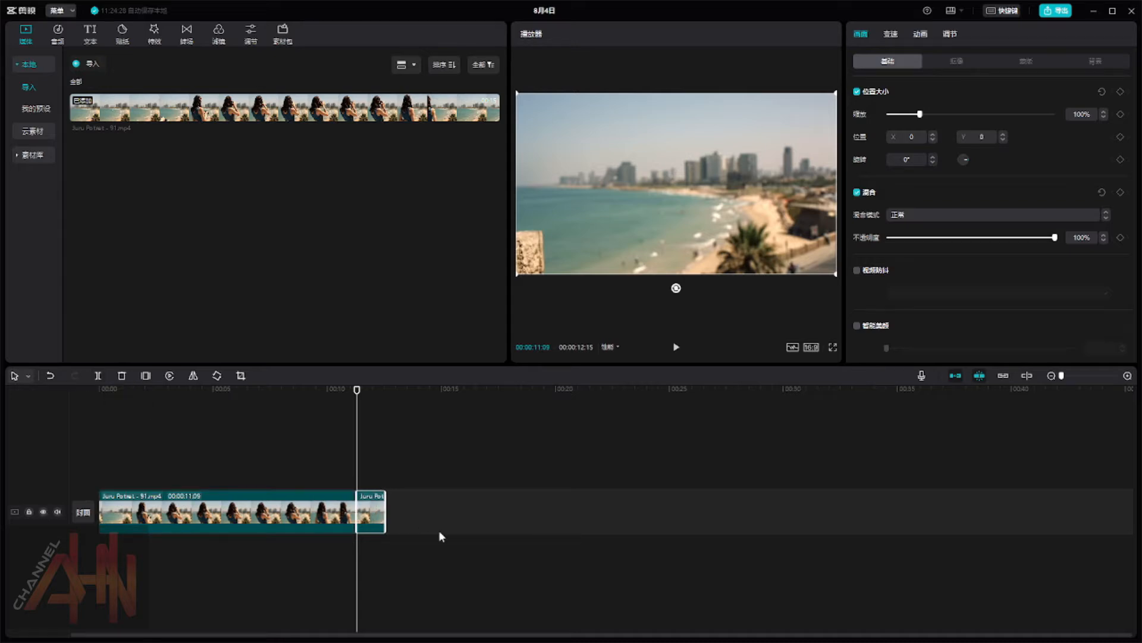
{"action": "right_click", "coordinate": [376, 513]}
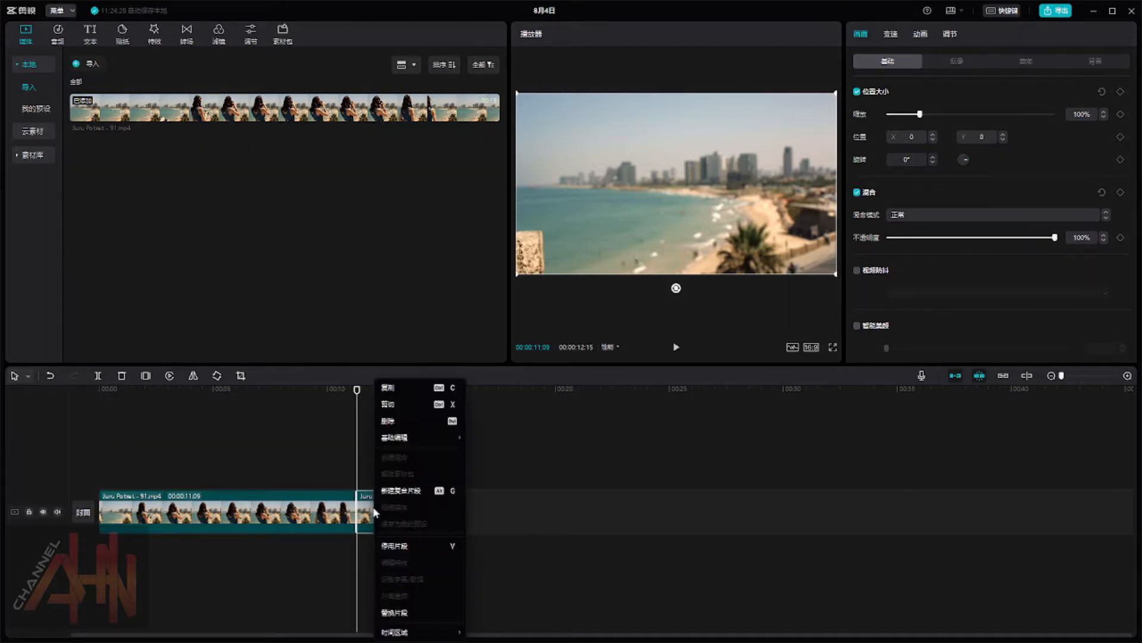
{"action": "left_click", "coordinate": [434, 423]}
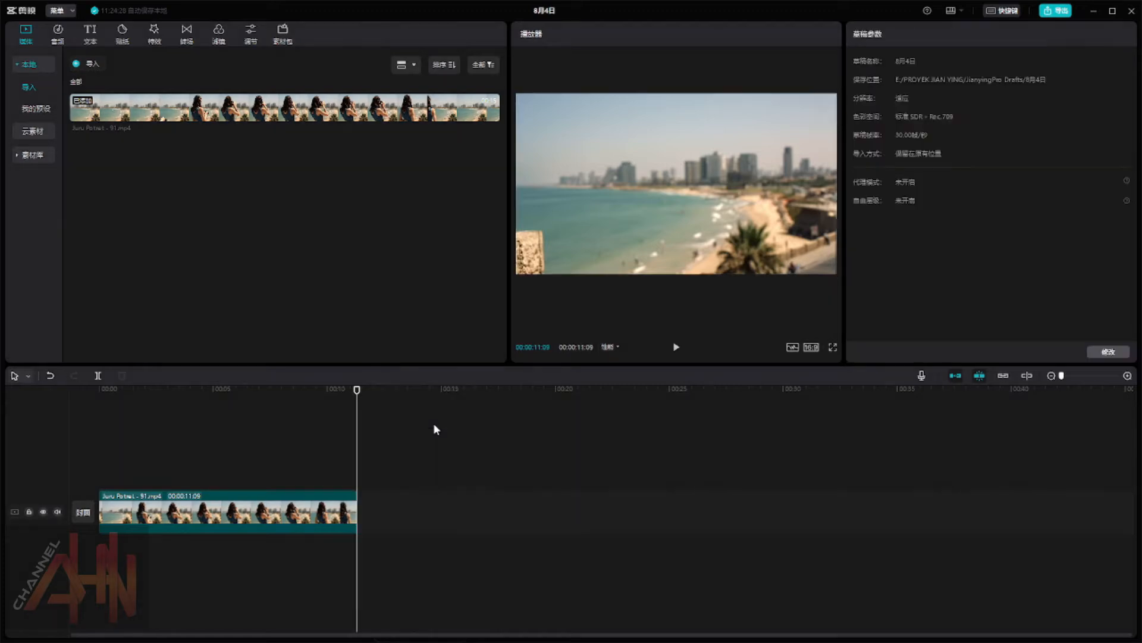
- Enable smart cutout (智能抠像) on the trimmed clip and play the result from the start
{"action": "left_click", "coordinate": [280, 514]}
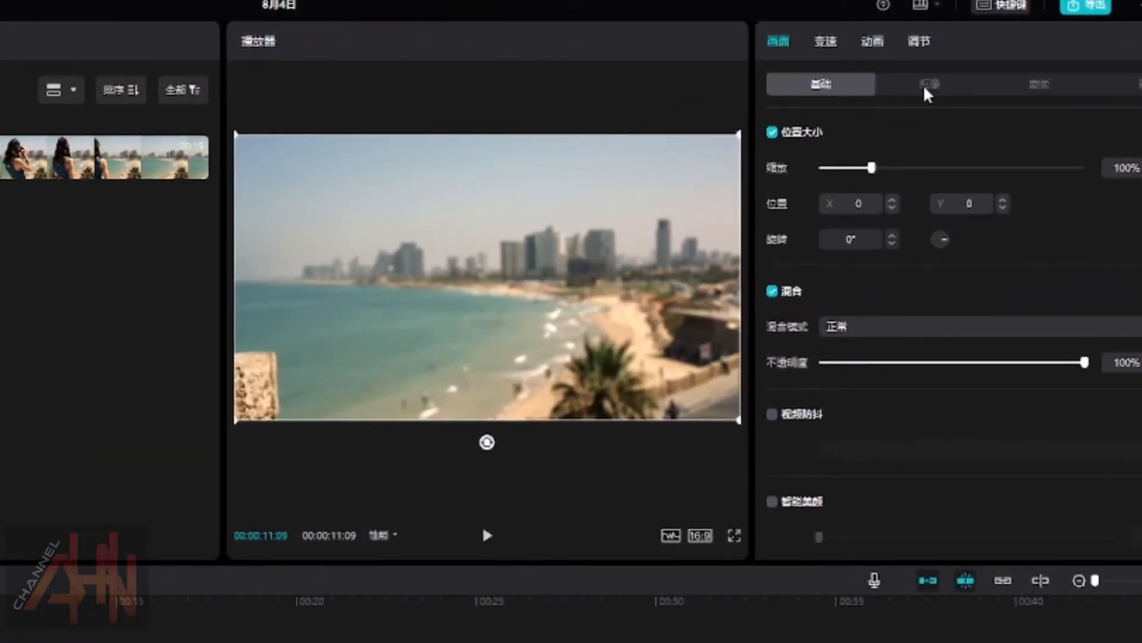
{"action": "left_click", "coordinate": [928, 85]}
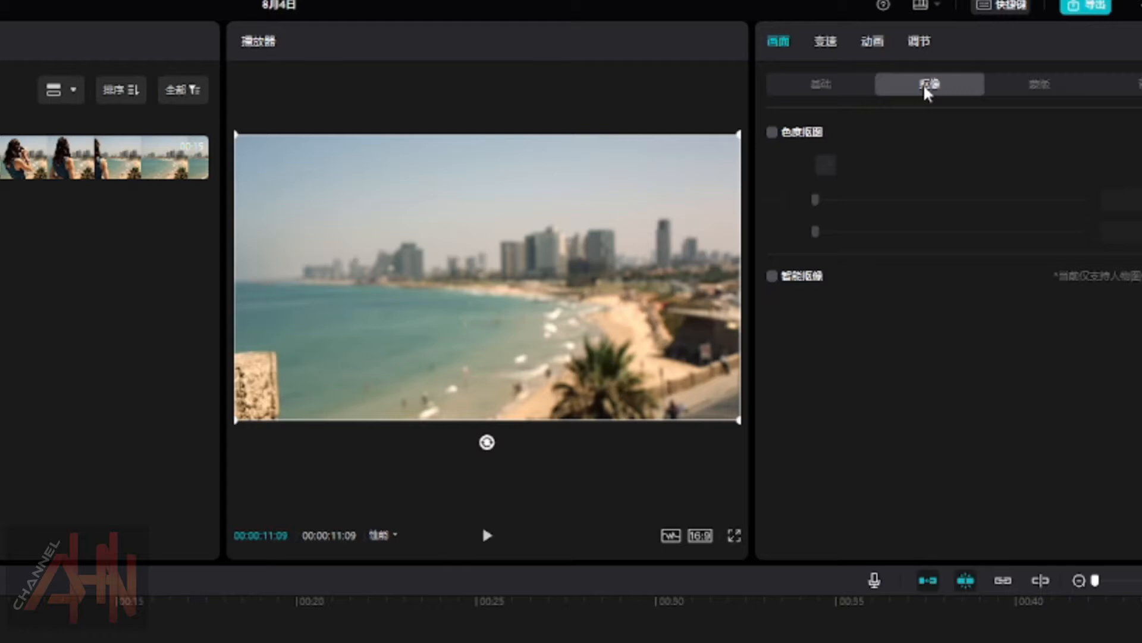
{"action": "left_click", "coordinate": [774, 277]}
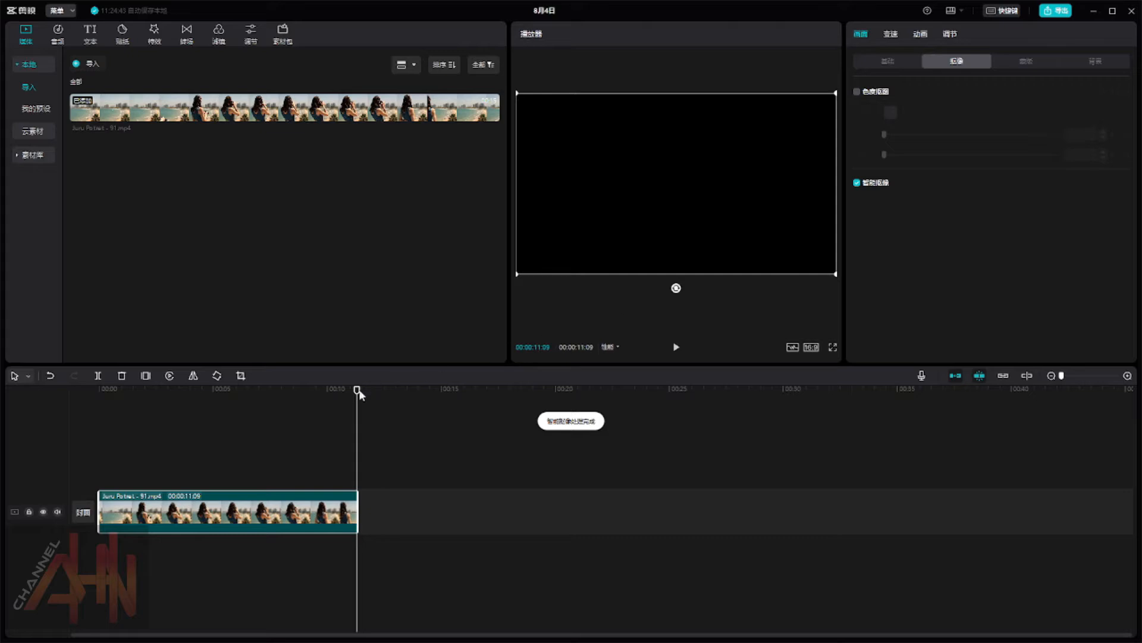
{"action": "left_click_drag", "start_coordinate": [355, 391], "coordinate": [91, 408]}
{"action": "left_click", "coordinate": [676, 350]}
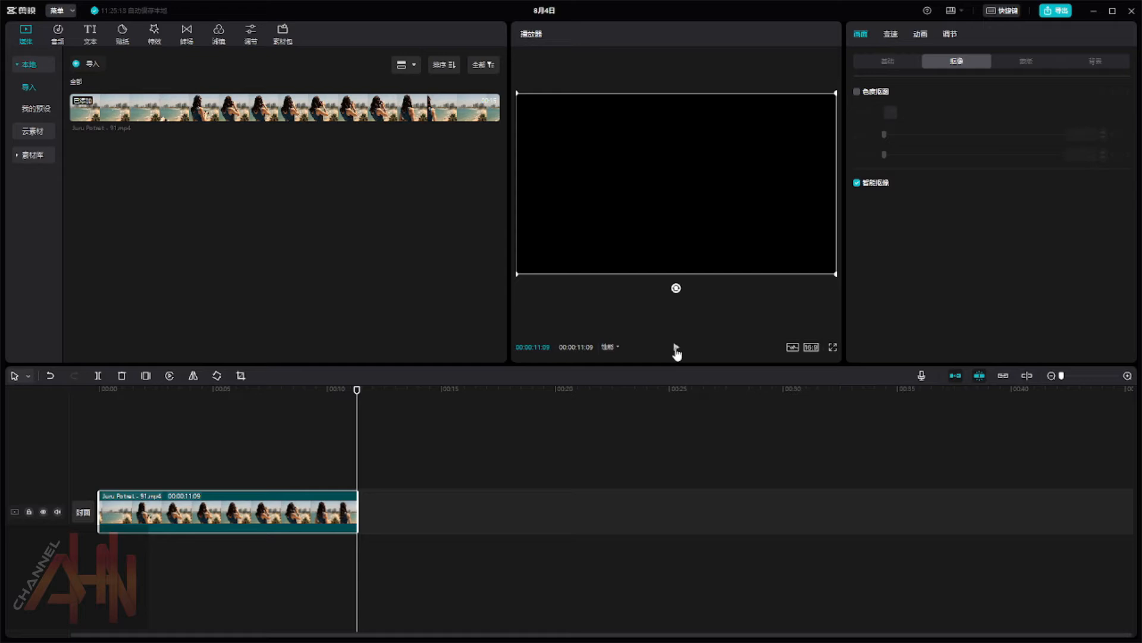
- Preview the waterfall videos in the tut folder and import Air Terjun - 45791 as background footage
{"action": "left_click", "coordinate": [81, 65]}
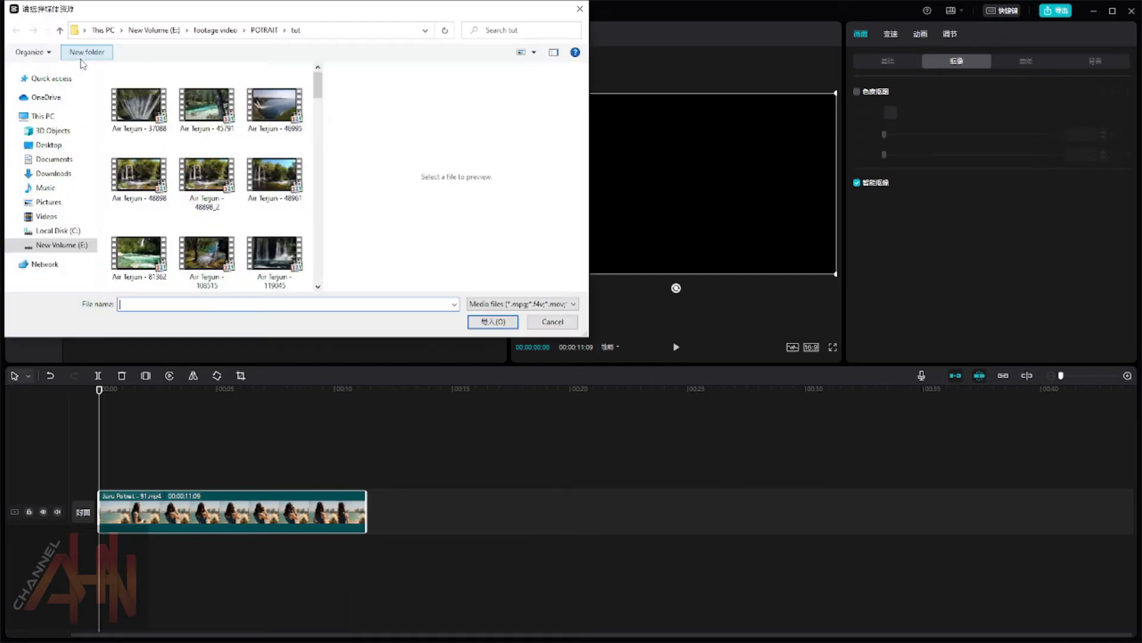
{"action": "left_click", "coordinate": [151, 170]}
{"action": "scroll", "coordinate": [151, 170], "scroll_direction": "down", "scroll_amount": 3}
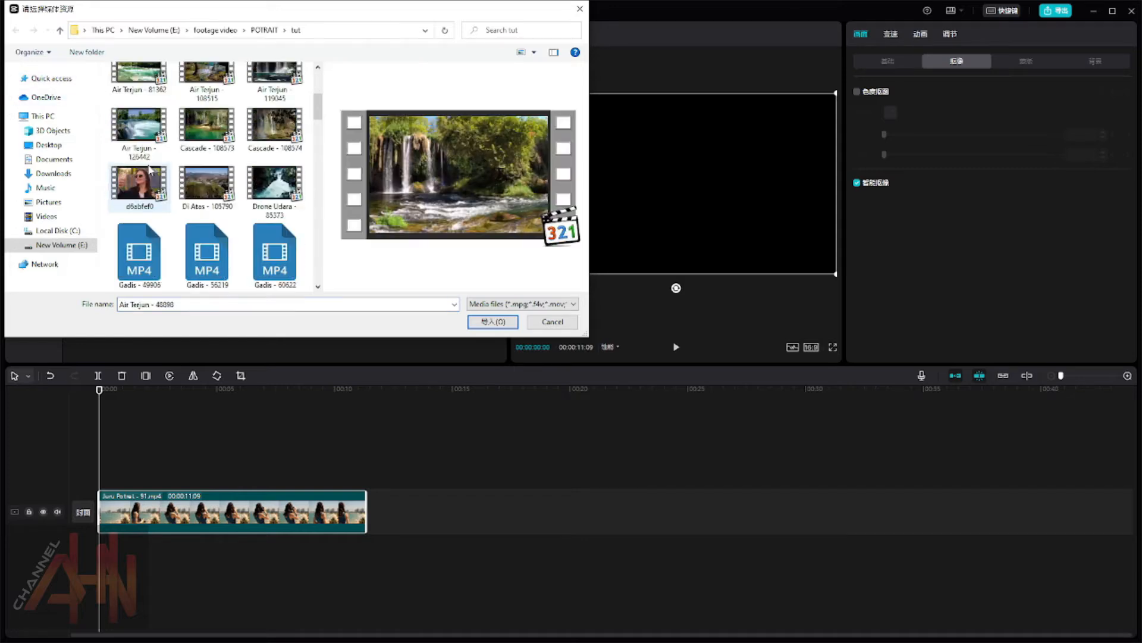
{"action": "scroll", "coordinate": [151, 171], "scroll_direction": "up", "scroll_amount": 5}
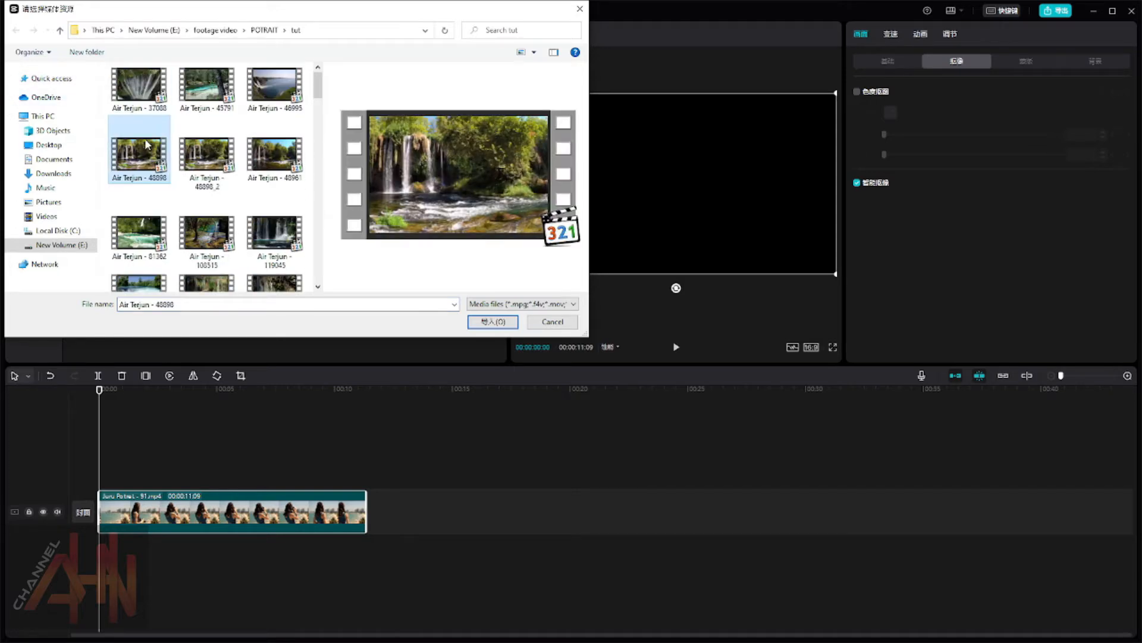
{"action": "left_click", "coordinate": [140, 91]}
{"action": "left_click", "coordinate": [198, 82]}
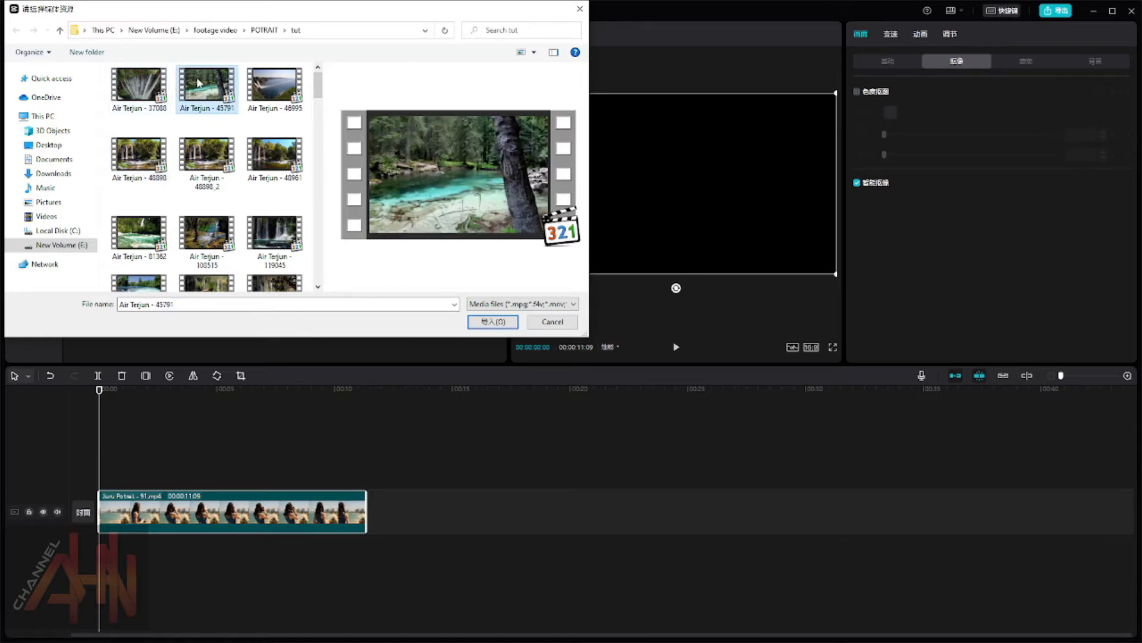
{"action": "left_click", "coordinate": [486, 322]}
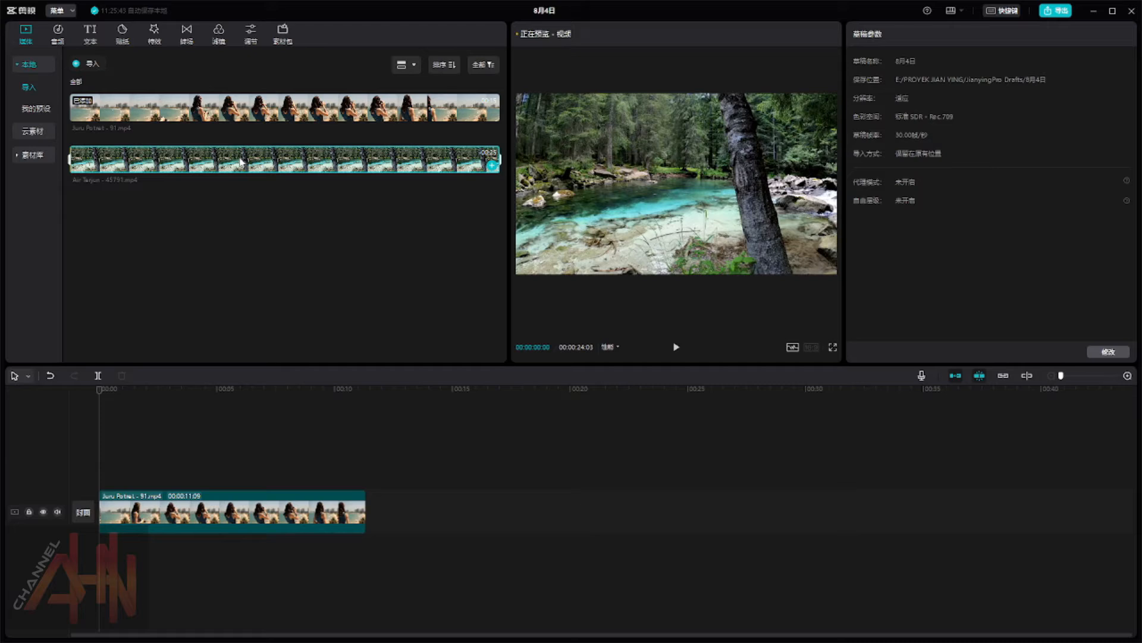
- Add the Air Terjun - 45791 clip to the main track and move the cut-out portrait clip to a track above
{"action": "left_click_drag", "start_coordinate": [241, 162], "coordinate": [366, 519]}
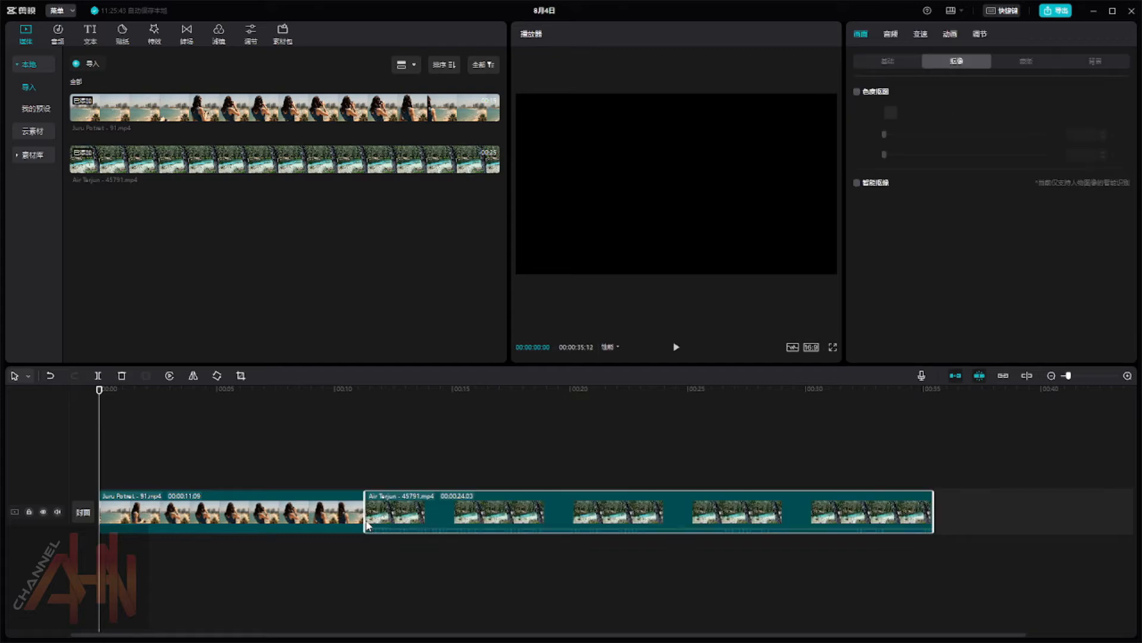
{"action": "left_click", "coordinate": [203, 510]}
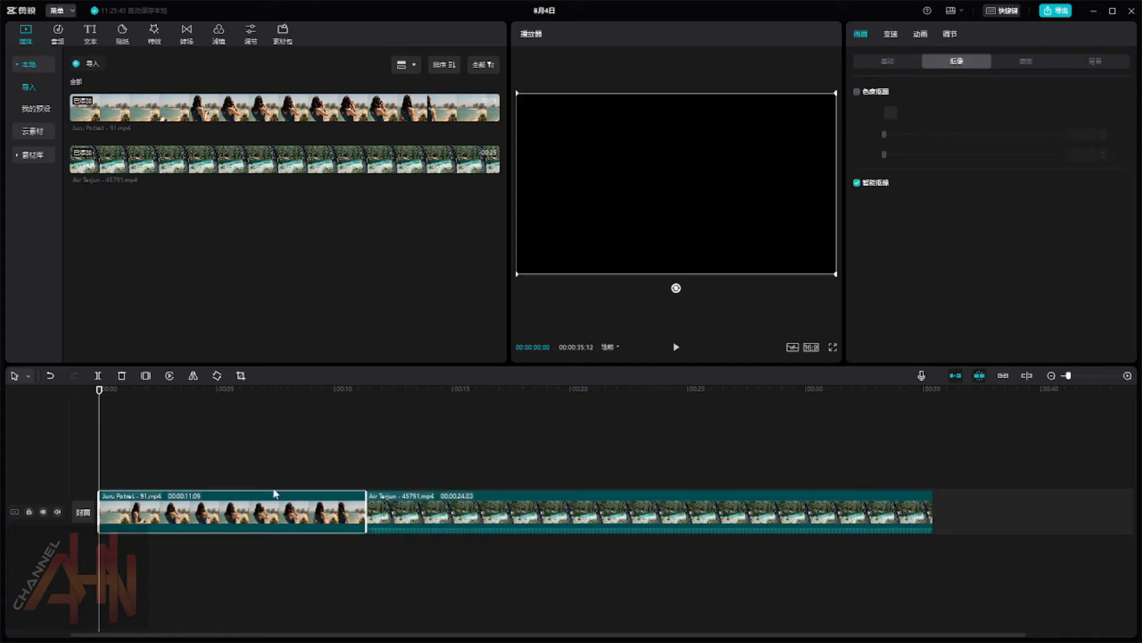
{"action": "left_click_drag", "start_coordinate": [242, 510], "coordinate": [277, 469]}
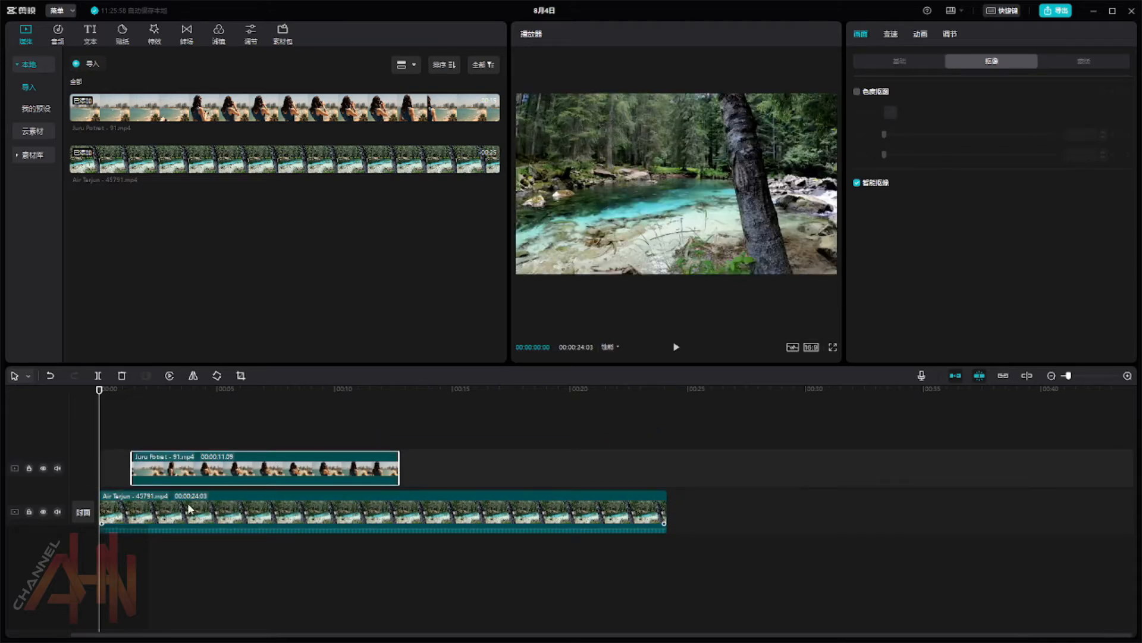
- Align the portrait clip with the start of the timeline and play the combined footage
{"action": "left_click", "coordinate": [124, 554]}
{"action": "left_click_drag", "start_coordinate": [142, 473], "coordinate": [115, 476]}
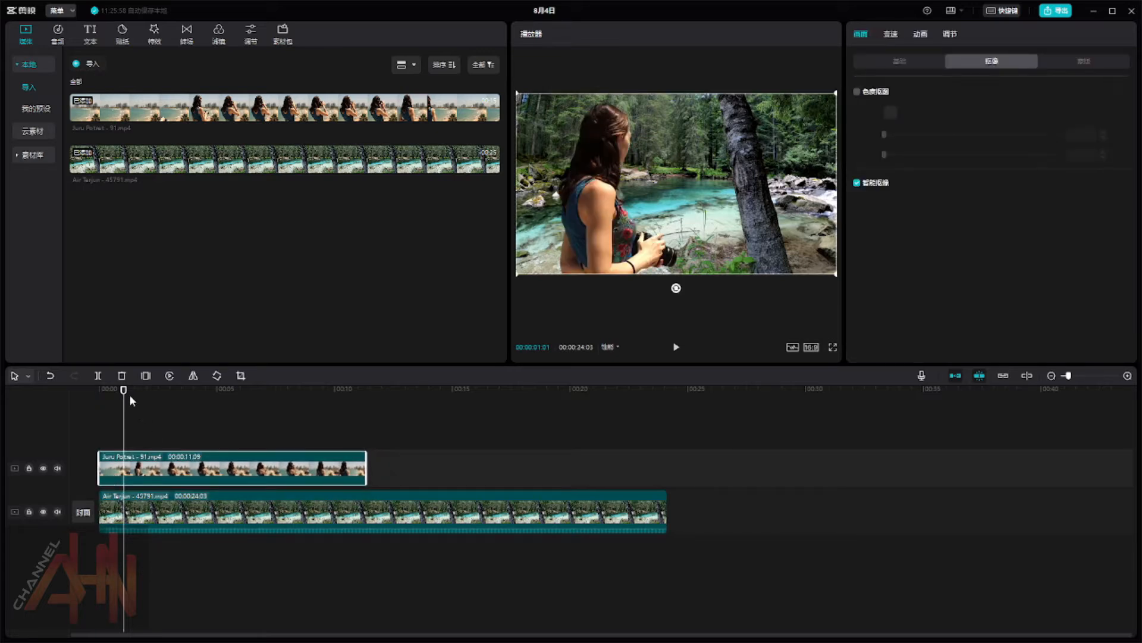
{"action": "left_click_drag", "start_coordinate": [123, 390], "coordinate": [97, 393]}
{"action": "left_click_drag", "start_coordinate": [144, 485], "coordinate": [149, 483]}
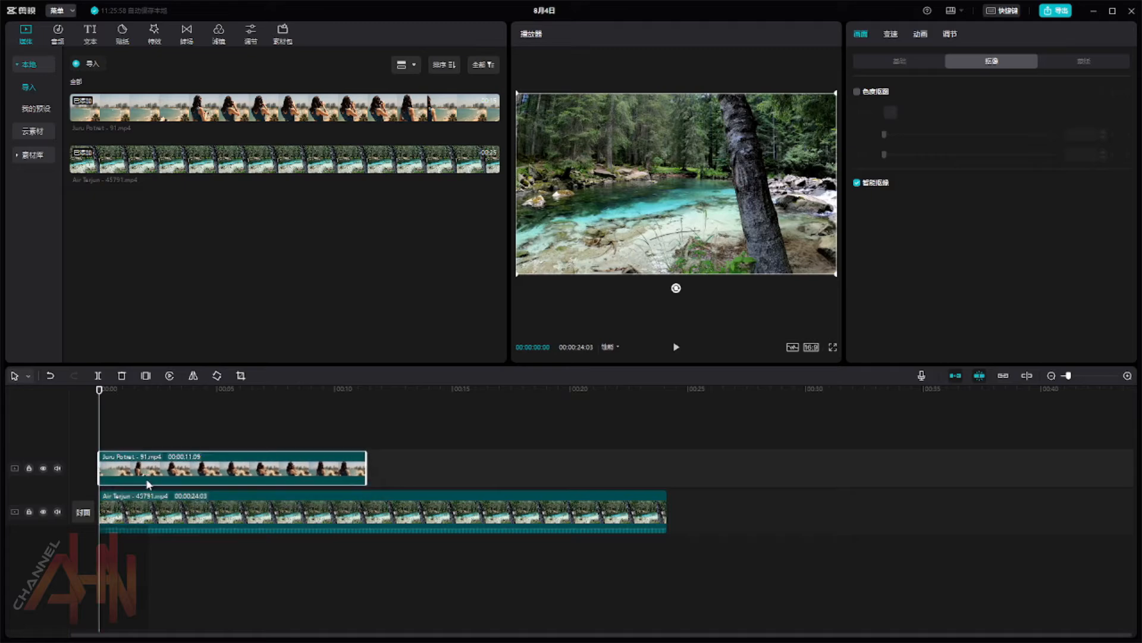
{"action": "left_click", "coordinate": [676, 347]}
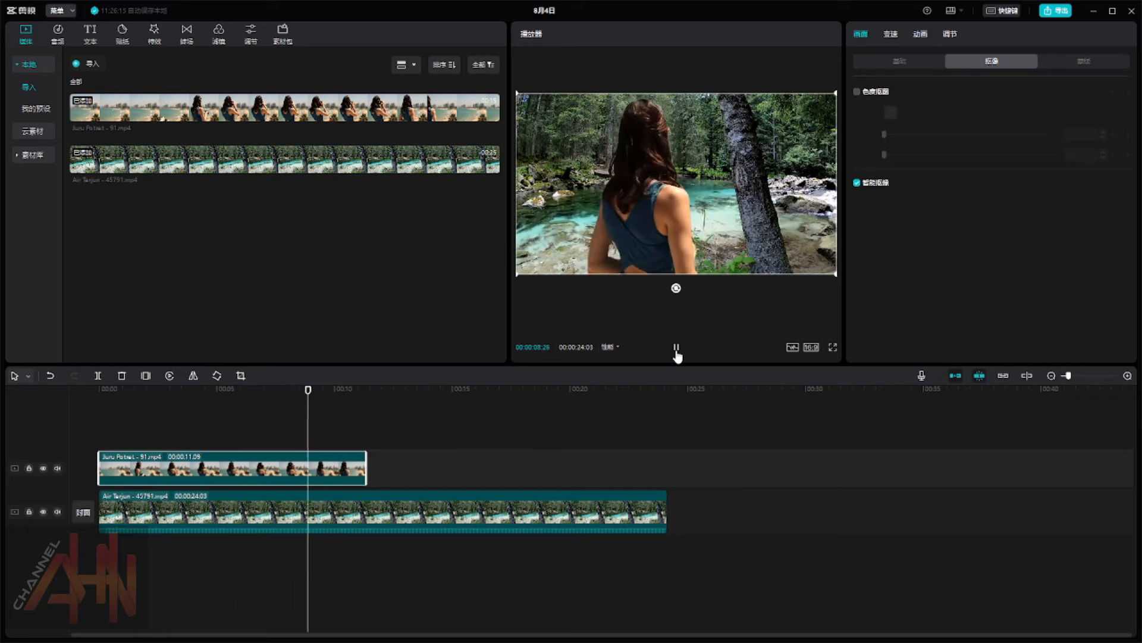
{"action": "left_click", "coordinate": [677, 348]}
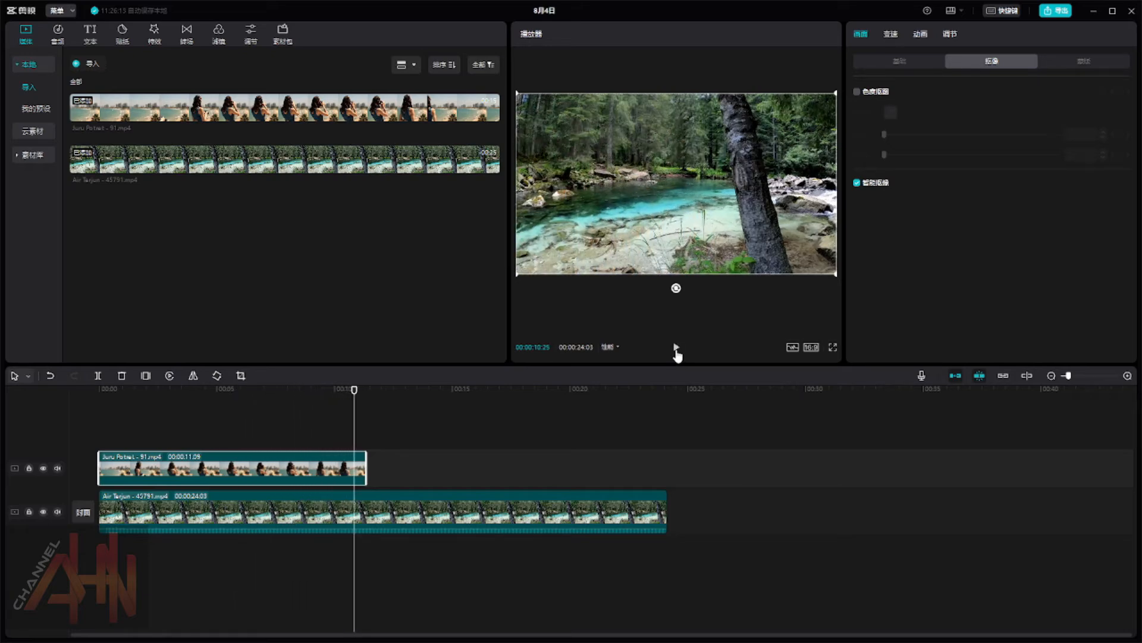
- Split the Air Terjun - 45791 clip at the end of the portrait clip and delete the excess footage
{"action": "mouse_move", "coordinate": [355, 393]}
{"action": "left_mouse_down"}
{"action": "mouse_move", "coordinate": [408, 389]}
{"action": "mouse_move", "coordinate": [365, 388]}
{"action": "left_mouse_up"}
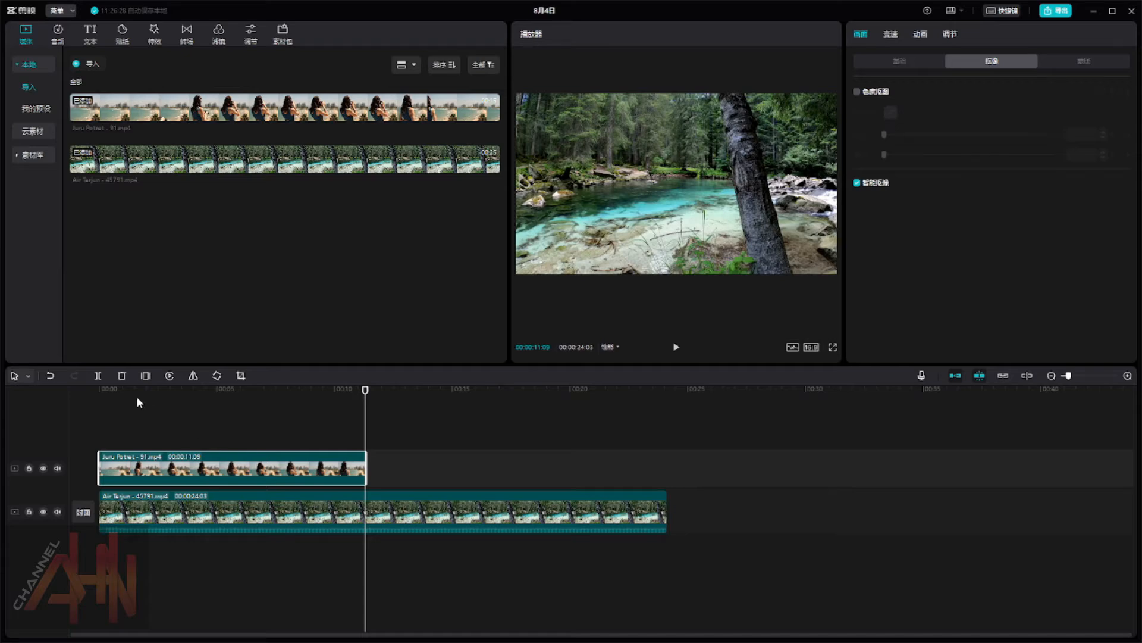
{"action": "left_click", "coordinate": [98, 375]}
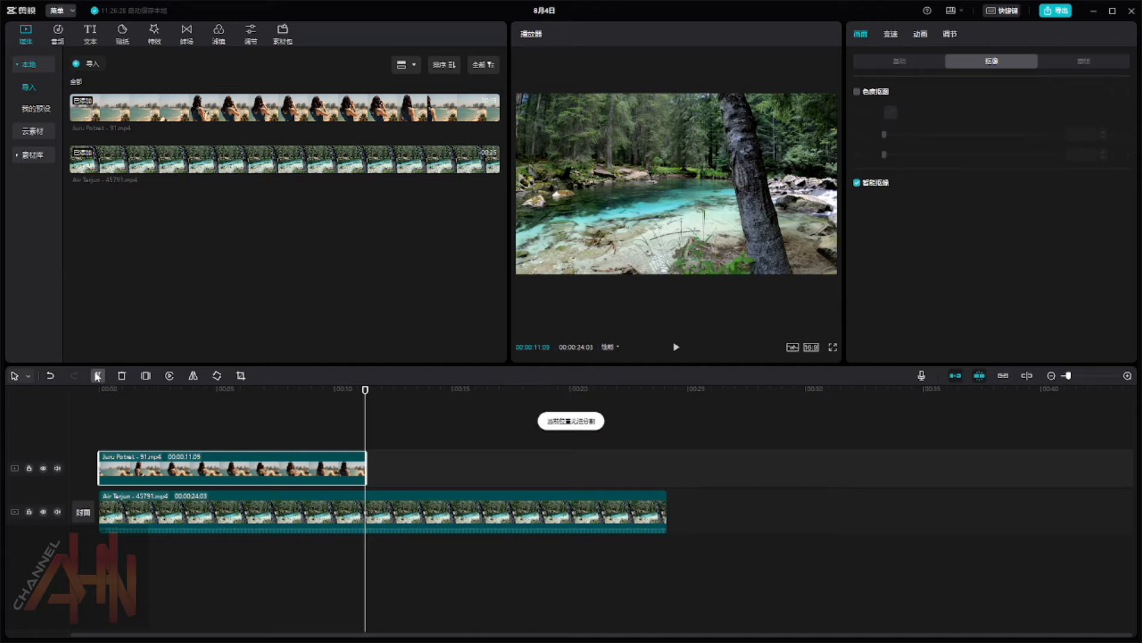
{"action": "left_click", "coordinate": [389, 521]}
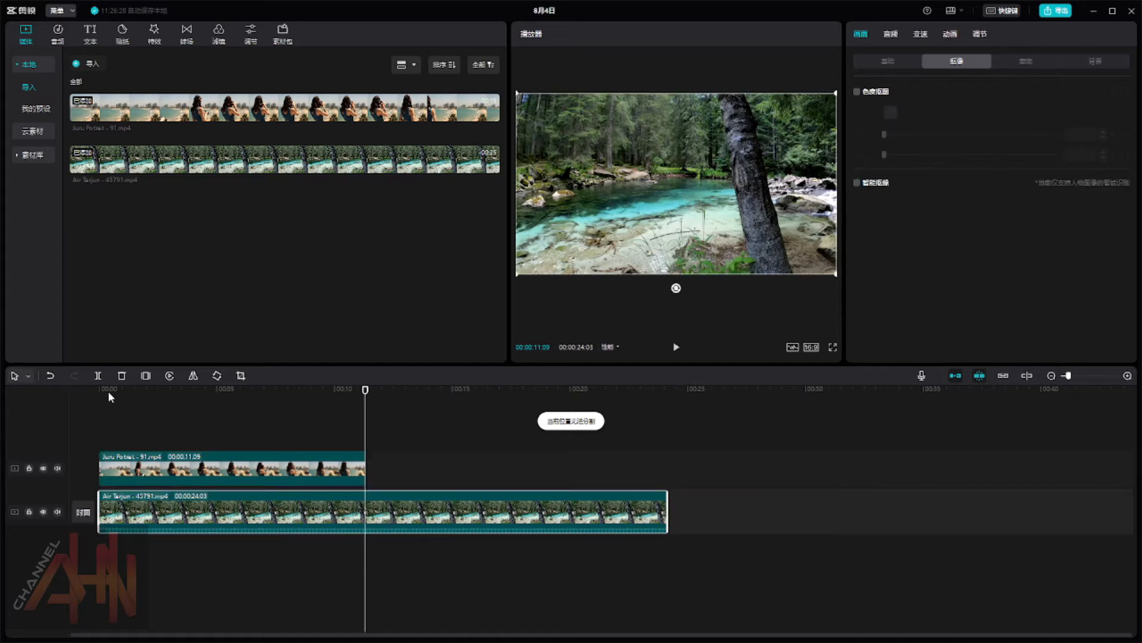
{"action": "left_click", "coordinate": [99, 373]}
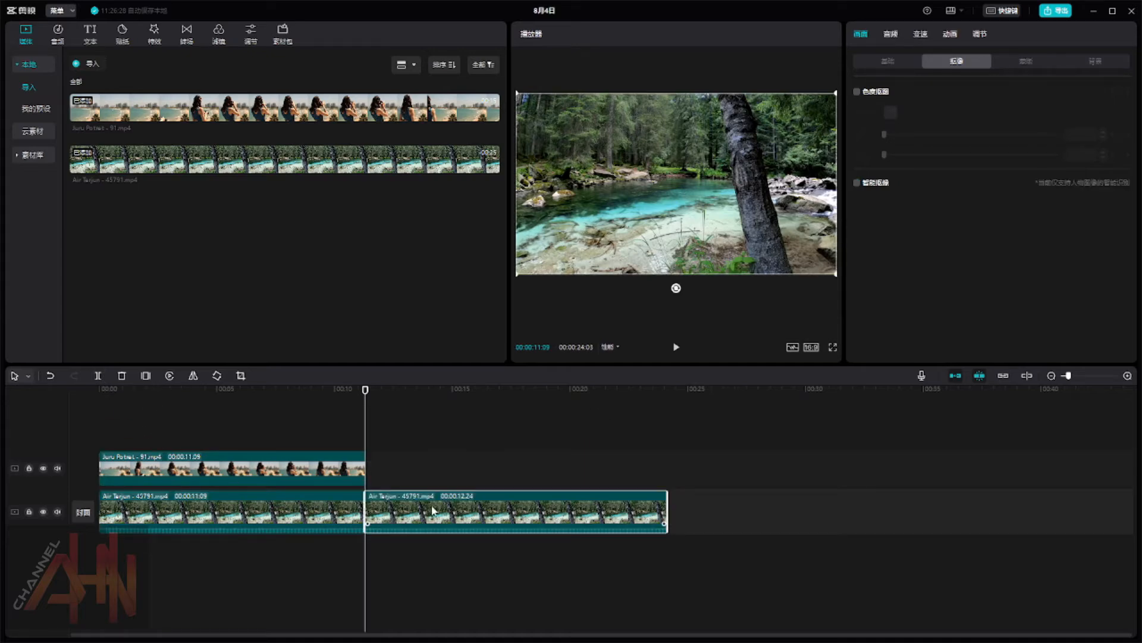
{"action": "key", "text": "Delete"}
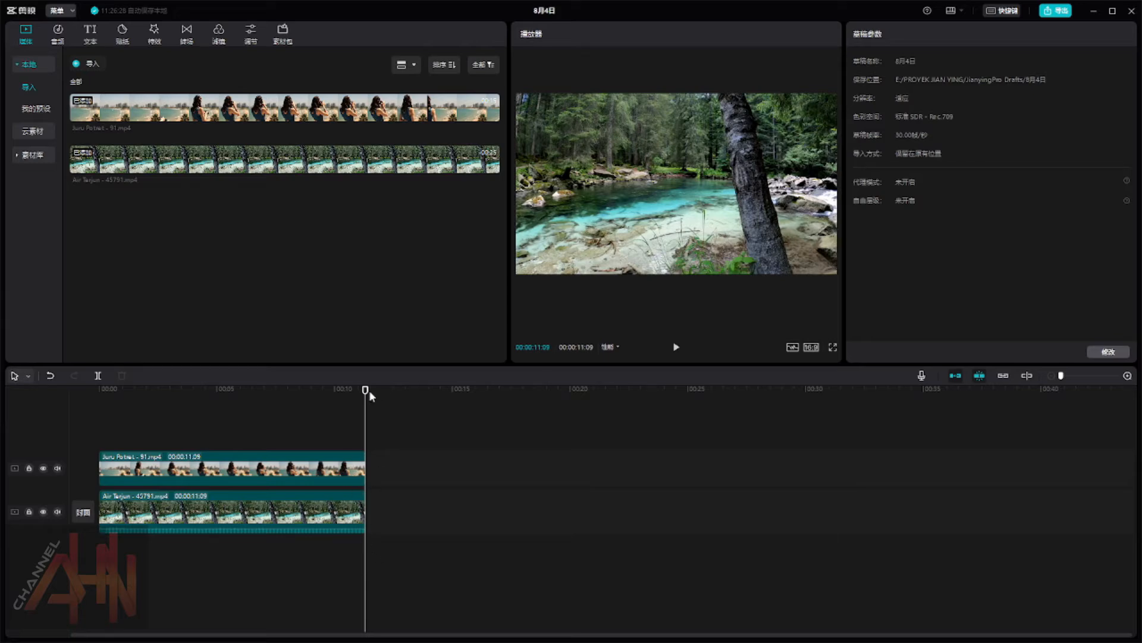
- Play the portrait over the trimmed forest river background from the start of the timeline
{"action": "left_click_drag", "start_coordinate": [278, 393], "coordinate": [34, 405]}
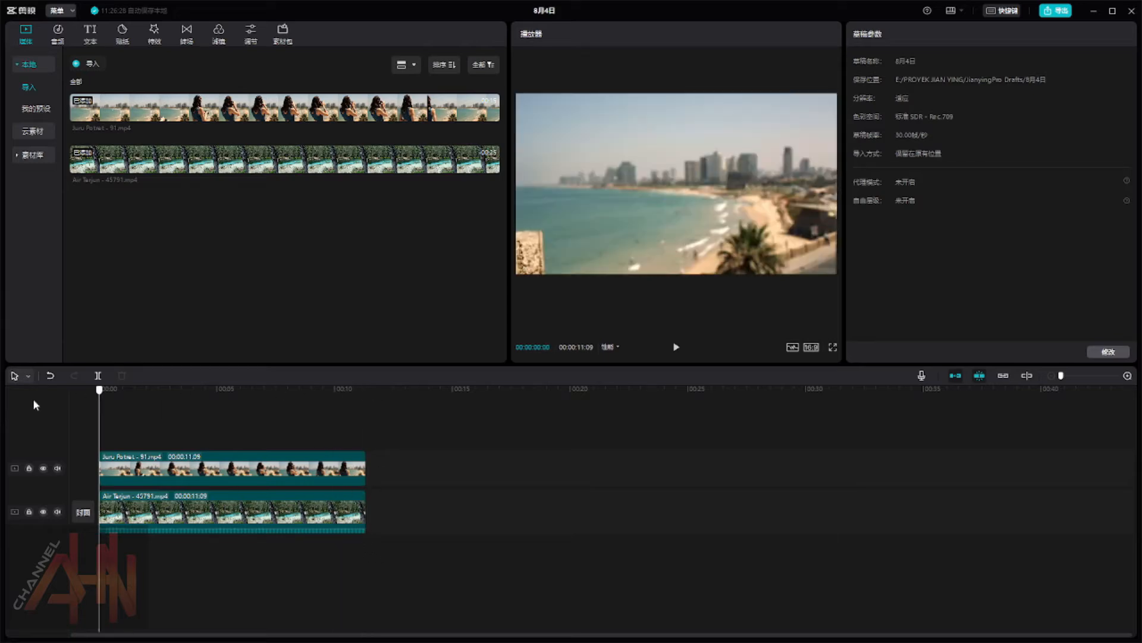
{"action": "left_click", "coordinate": [675, 348]}
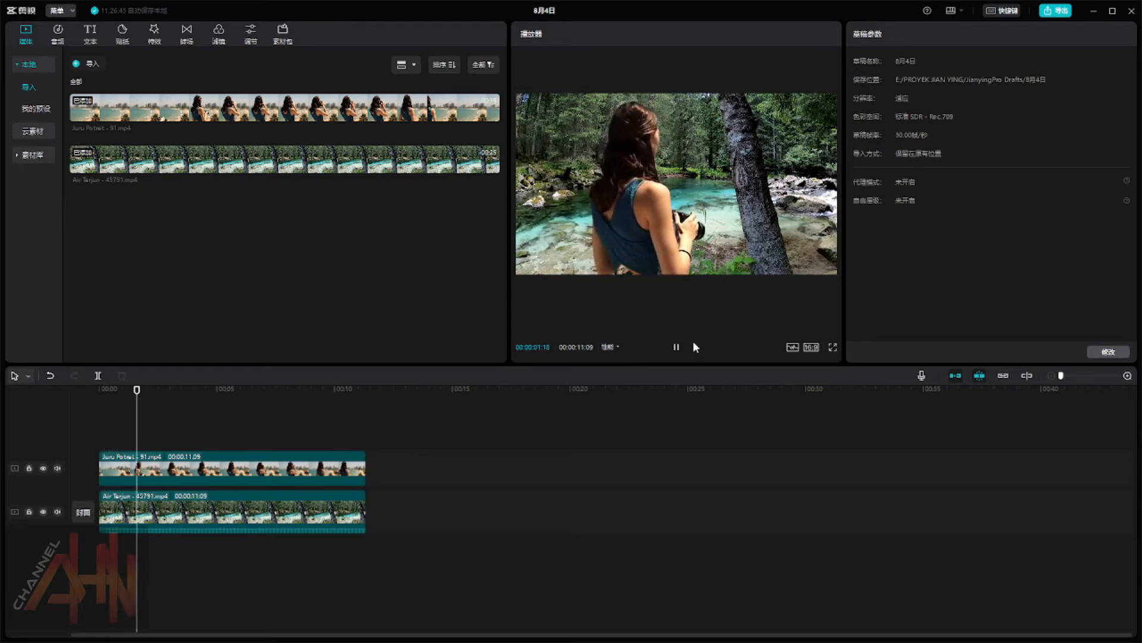
{"action": "left_click", "coordinate": [676, 348]}
- Import Air Terjun - 48898_2 from the tut folder and add it to the main track directly after the forest river clip
{"action": "left_click_drag", "start_coordinate": [153, 392], "coordinate": [367, 403]}
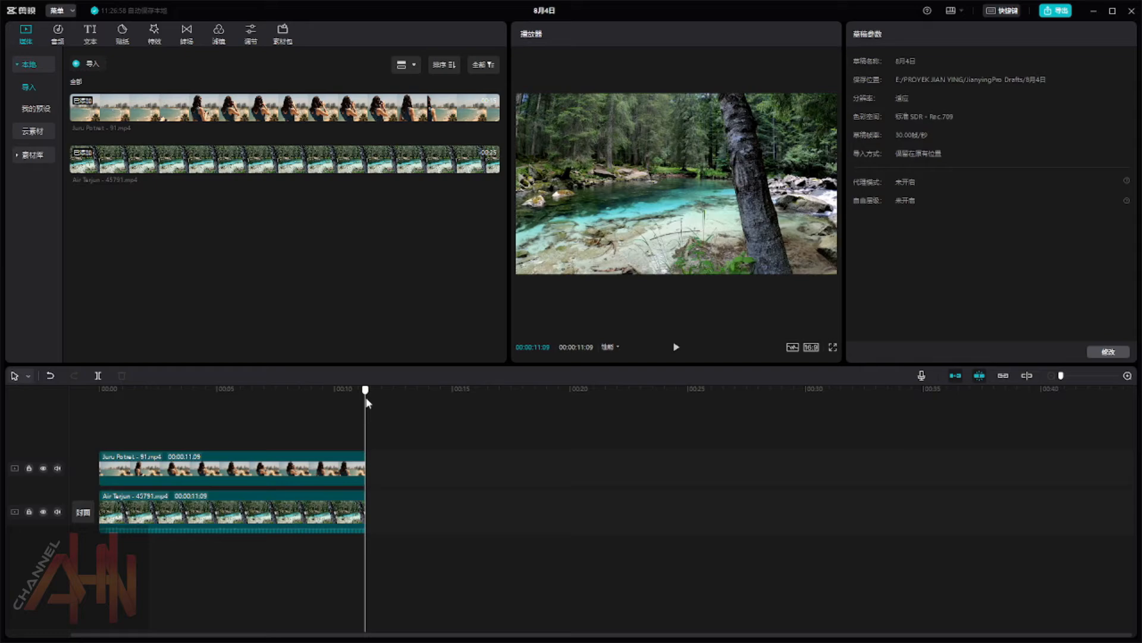
{"action": "left_click", "coordinate": [80, 65]}
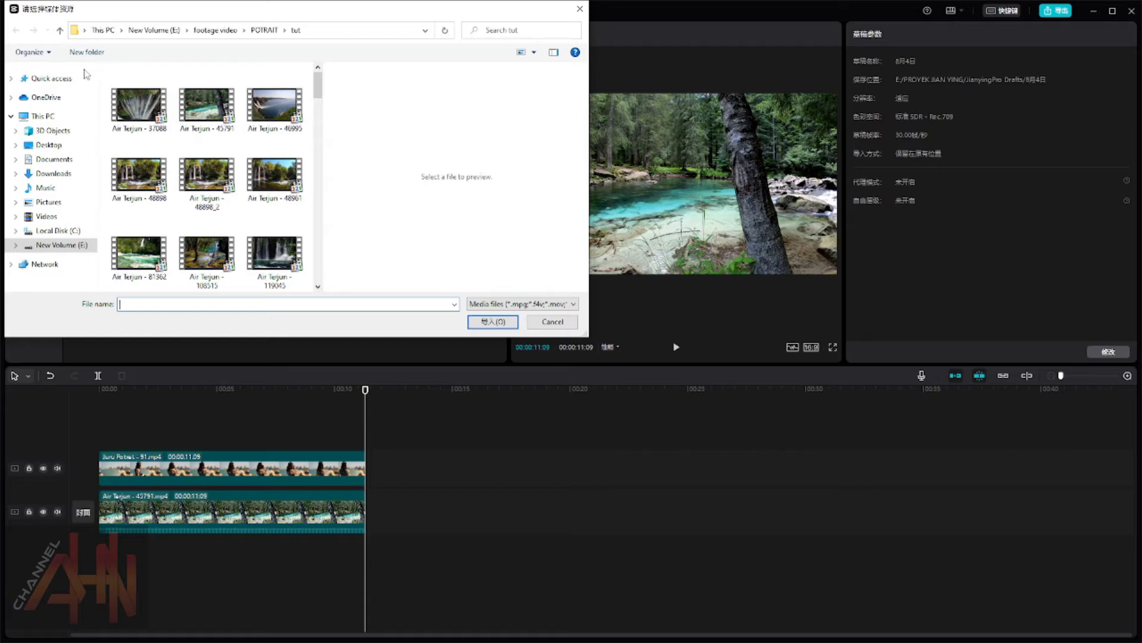
{"action": "left_click", "coordinate": [216, 183]}
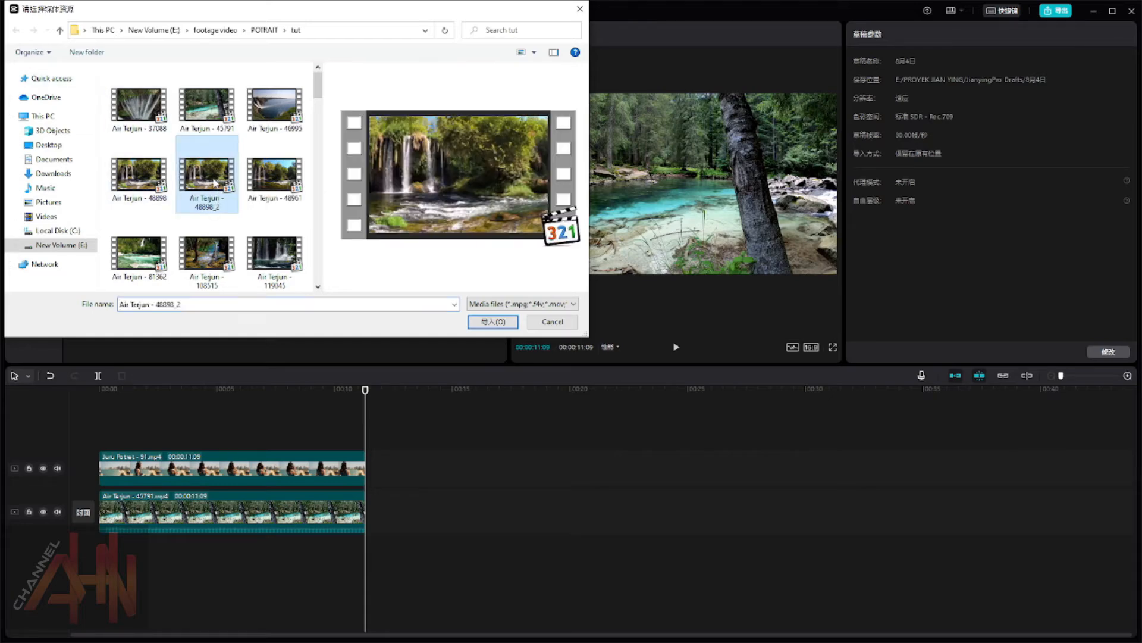
{"action": "left_click", "coordinate": [476, 324]}
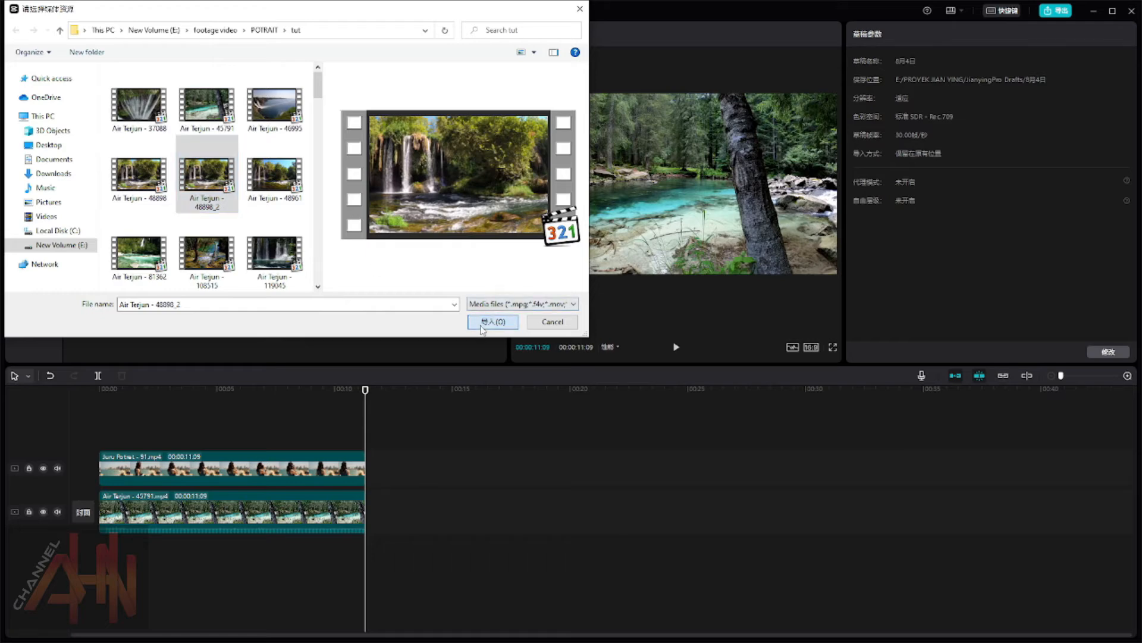
{"action": "left_click_drag", "start_coordinate": [253, 217], "coordinate": [366, 518]}
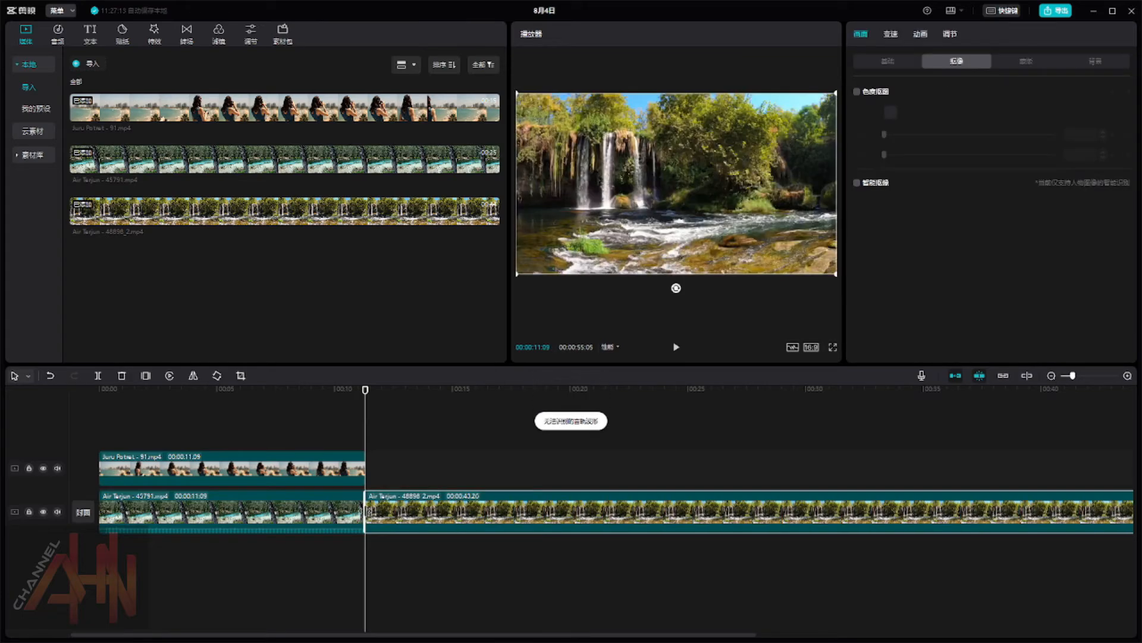
- Copy the cut-out portrait clip and paste the duplicate right after it, above the start of the Air Terjun - 48898_2 clip
{"action": "left_click", "coordinate": [315, 473]}
{"action": "right_click", "coordinate": [314, 474]}
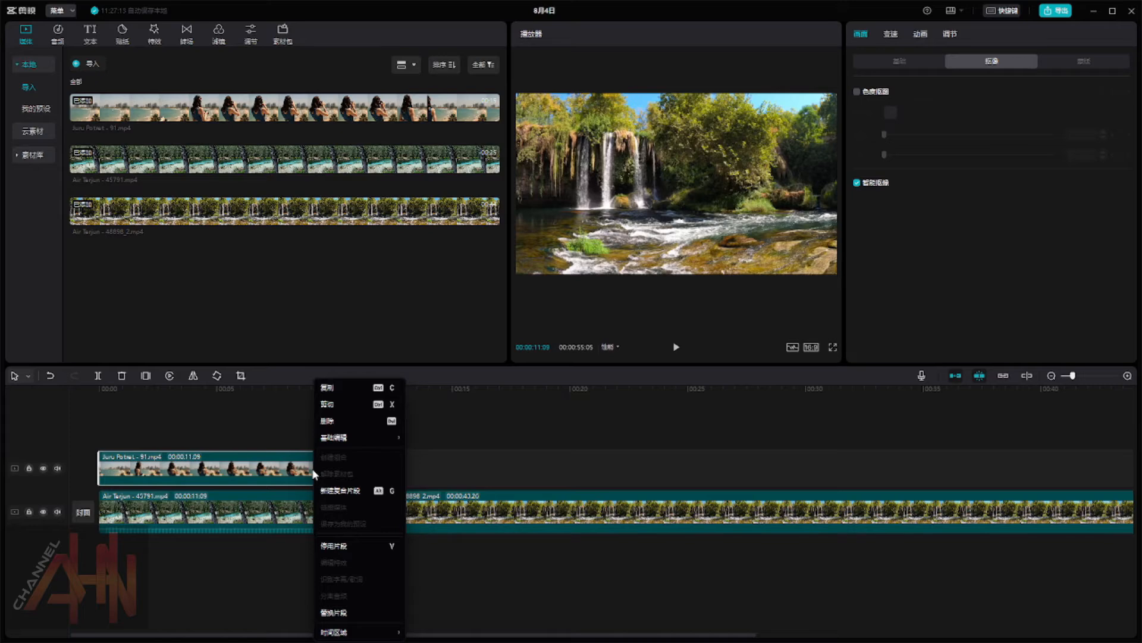
{"action": "left_click", "coordinate": [347, 390]}
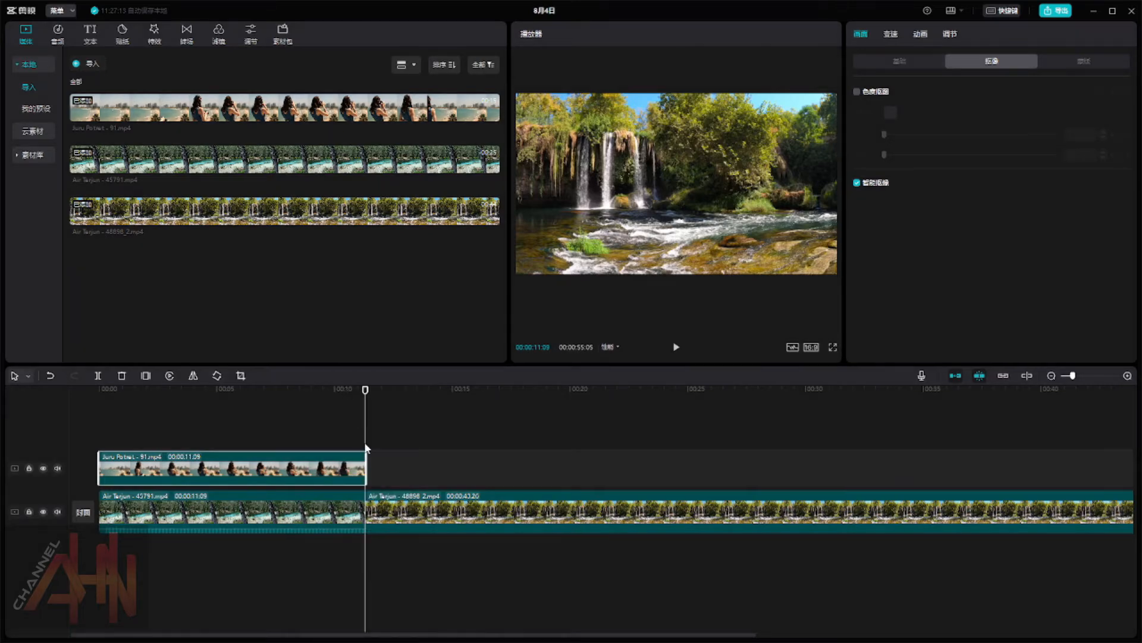
{"action": "right_click", "coordinate": [382, 468]}
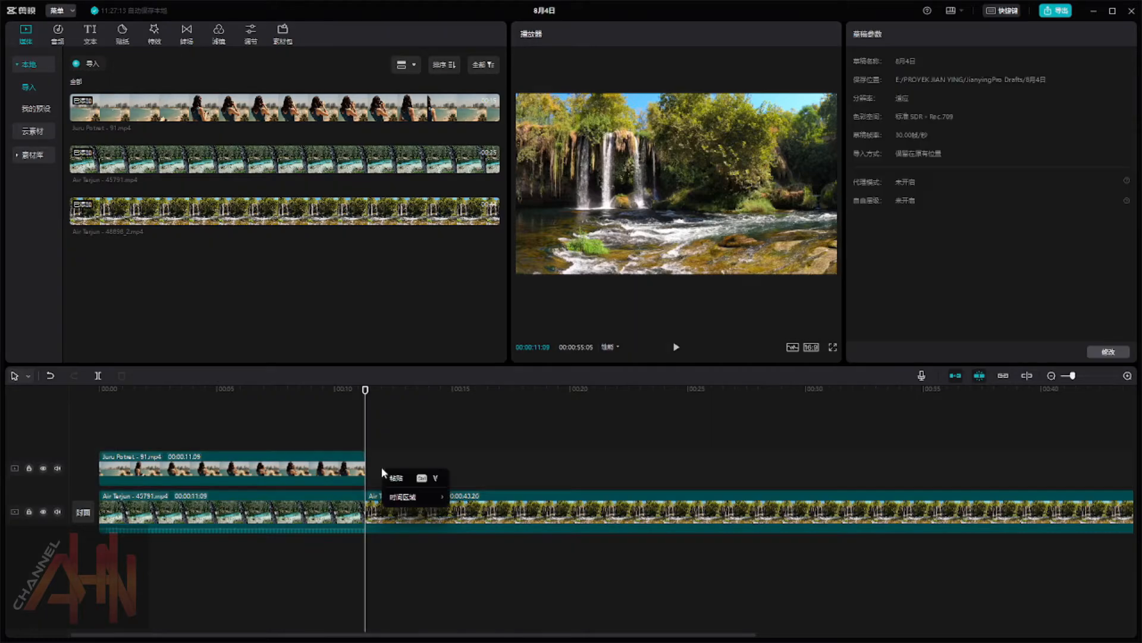
{"action": "left_click", "coordinate": [423, 483]}
{"action": "left_click_drag", "start_coordinate": [420, 477], "coordinate": [383, 452]}
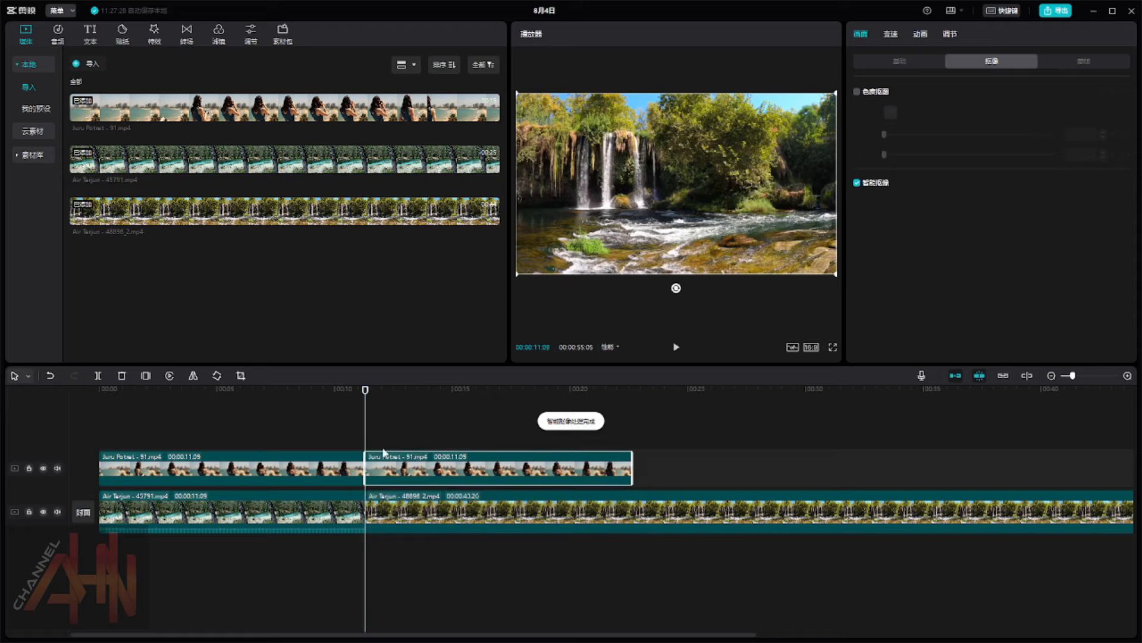
- Play the timeline from the start to check the portrait over both backgrounds
{"action": "left_click_drag", "start_coordinate": [350, 392], "coordinate": [86, 418]}
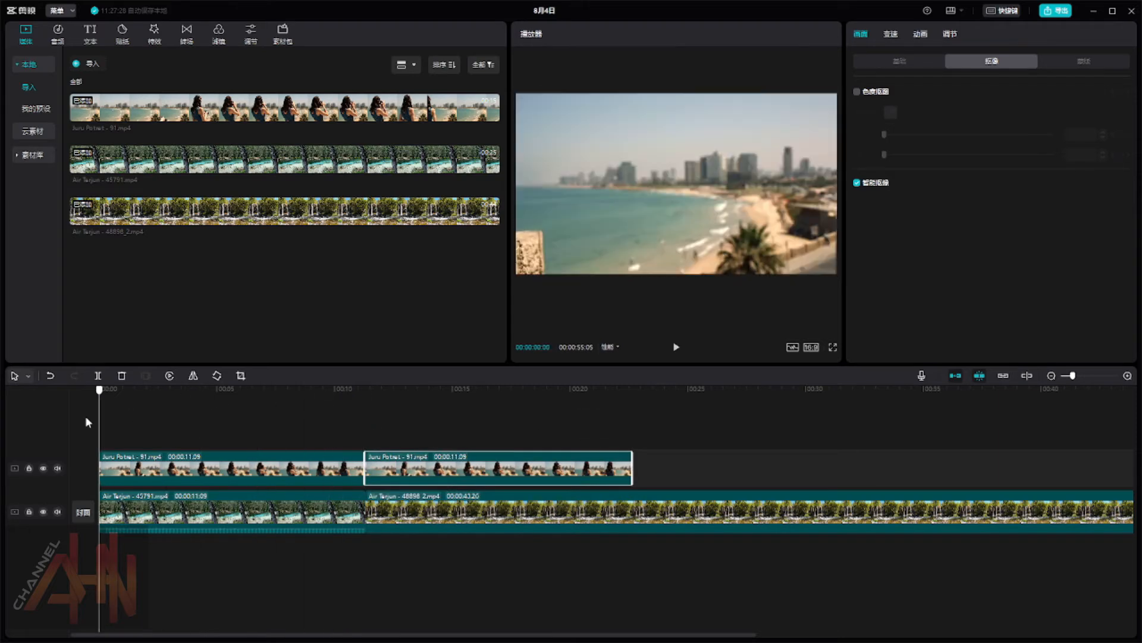
{"action": "left_click", "coordinate": [676, 347]}
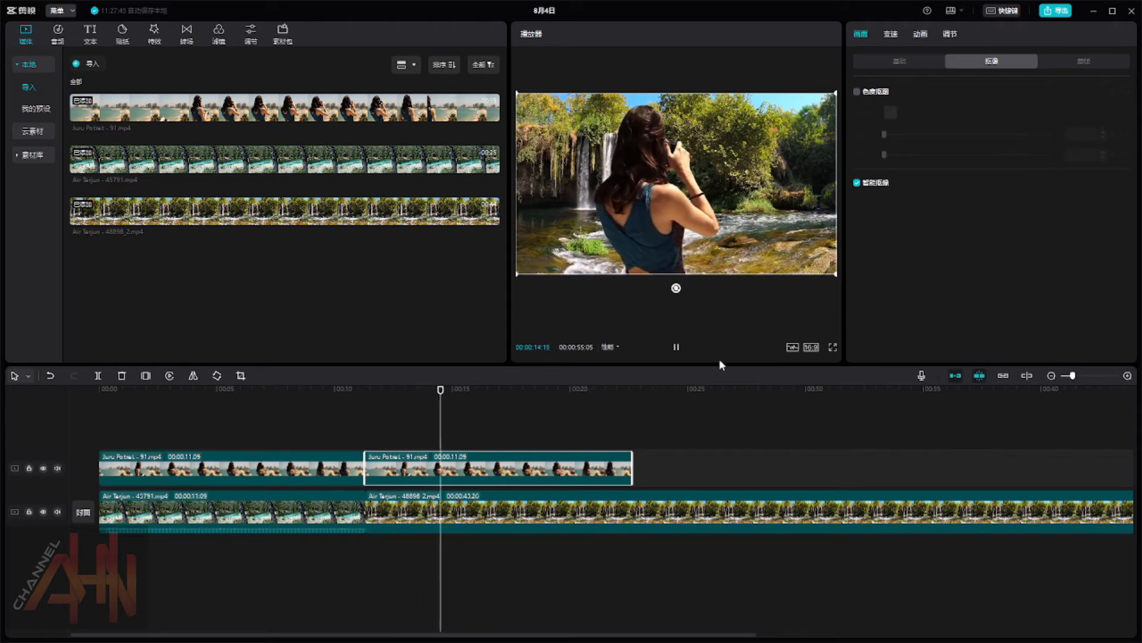
{"action": "left_click", "coordinate": [679, 350]}
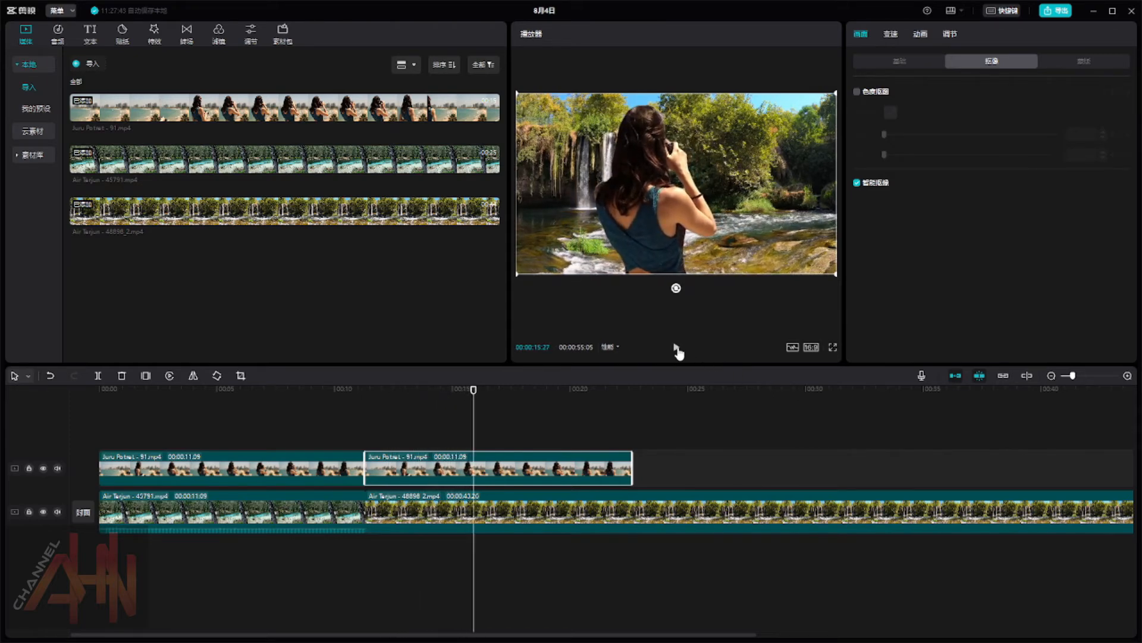
- Trim the Air Terjun - 48898_2 clip to the end of the second portrait clip and play the sequence from the start
{"action": "left_click", "coordinate": [636, 508]}
{"action": "left_click_drag", "start_coordinate": [475, 392], "coordinate": [631, 407]}
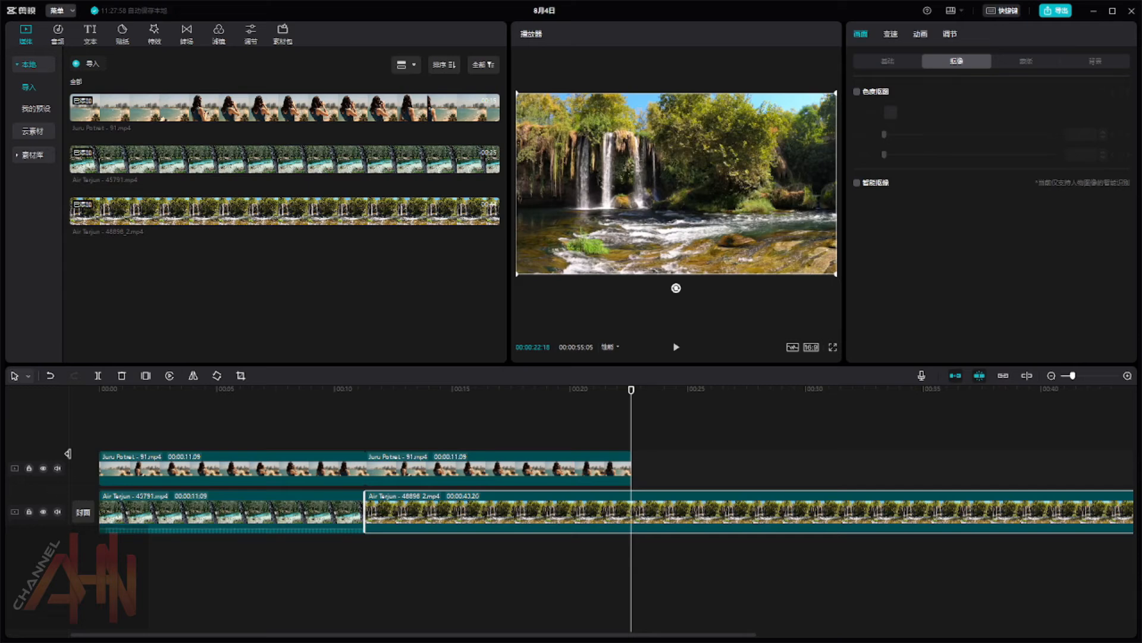
{"action": "left_click", "coordinate": [98, 375]}
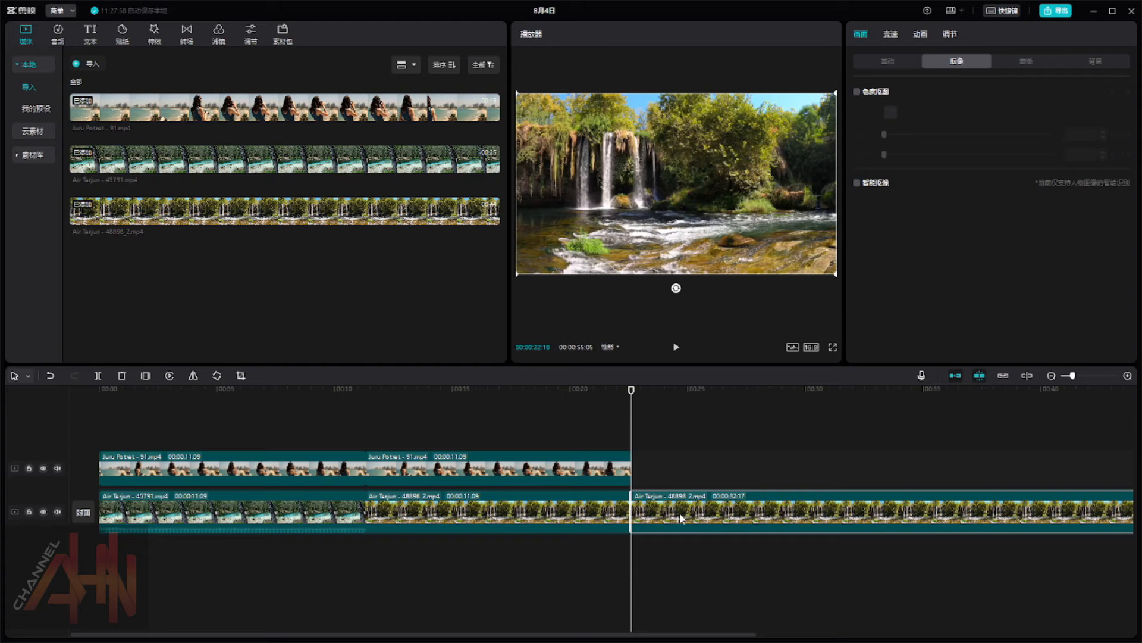
{"action": "key", "text": "Delete"}
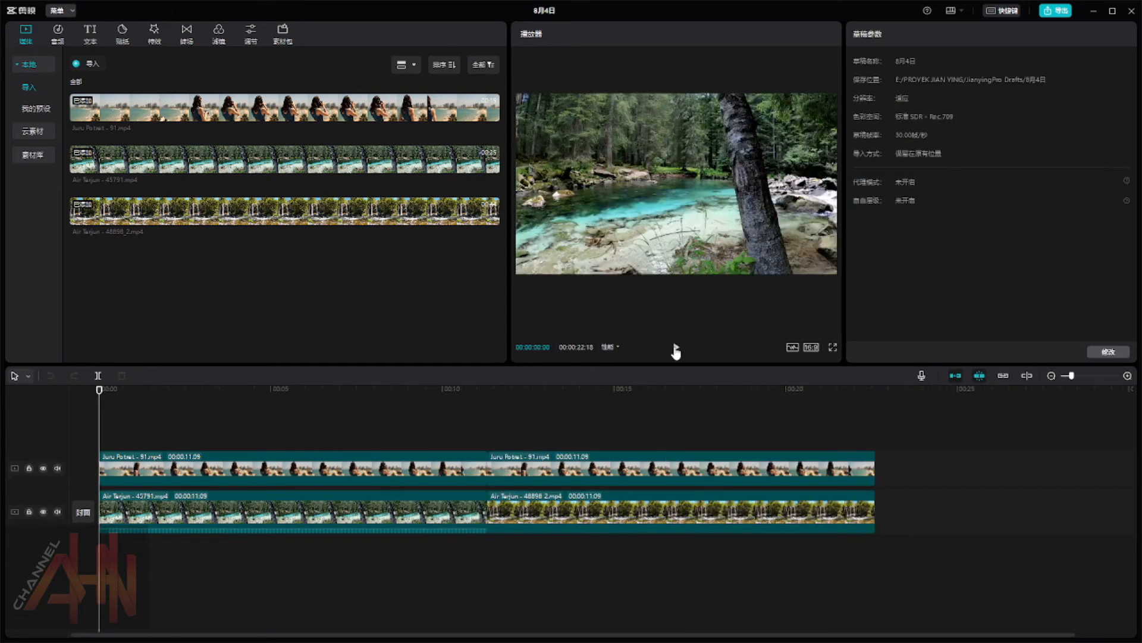
{"action": "left_click", "coordinate": [676, 349]}
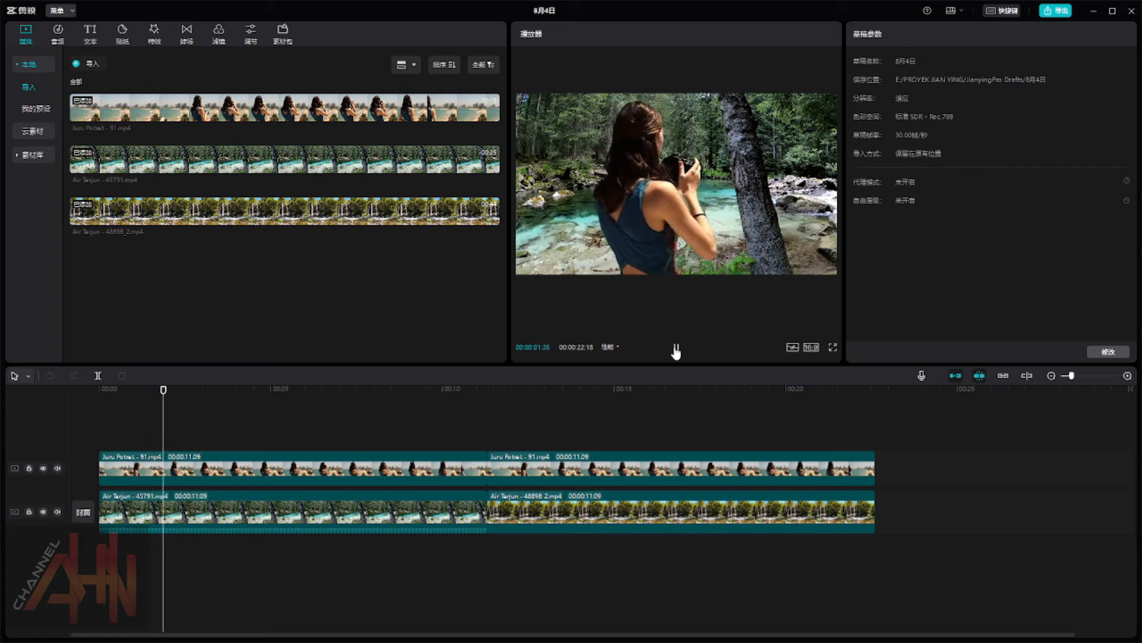
{"action": "scroll", "coordinate": [652, 473], "scroll_direction": "down", "scroll_amount": 4}
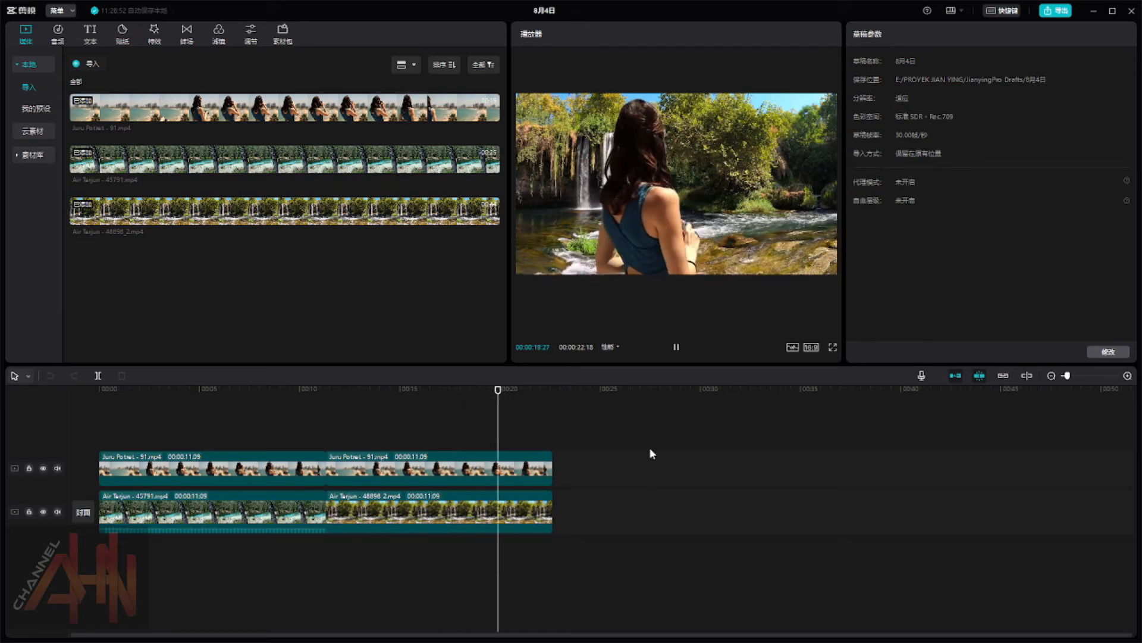
- Import Air Terjun - 119045 from the tut folder and add it to the main track after the second background clip
{"action": "left_click", "coordinate": [80, 66]}
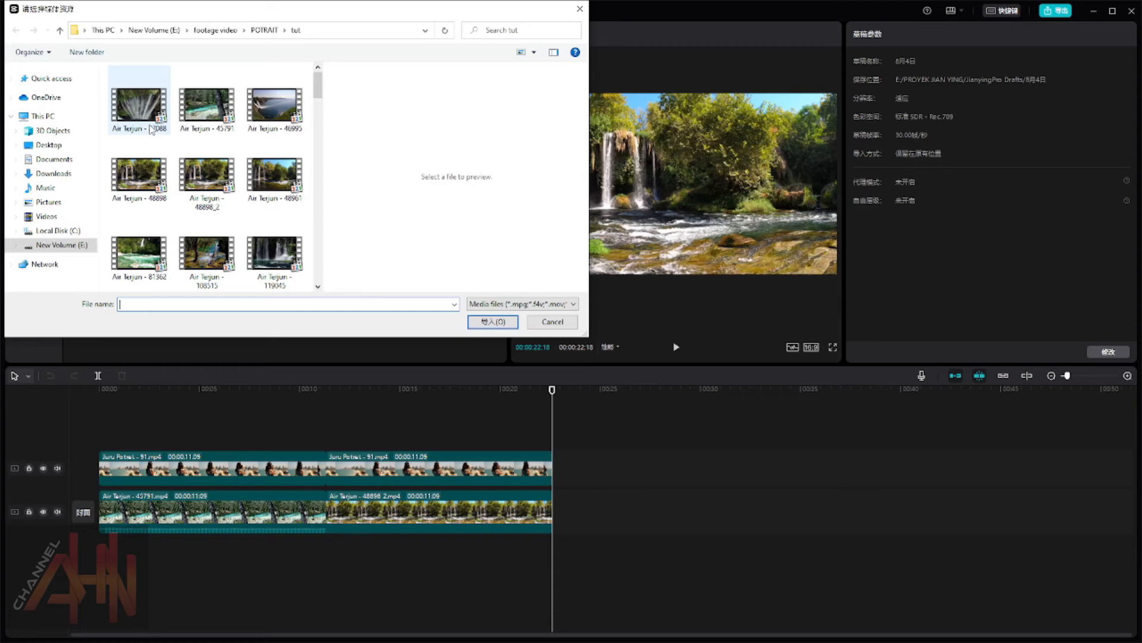
{"action": "left_click", "coordinate": [264, 244]}
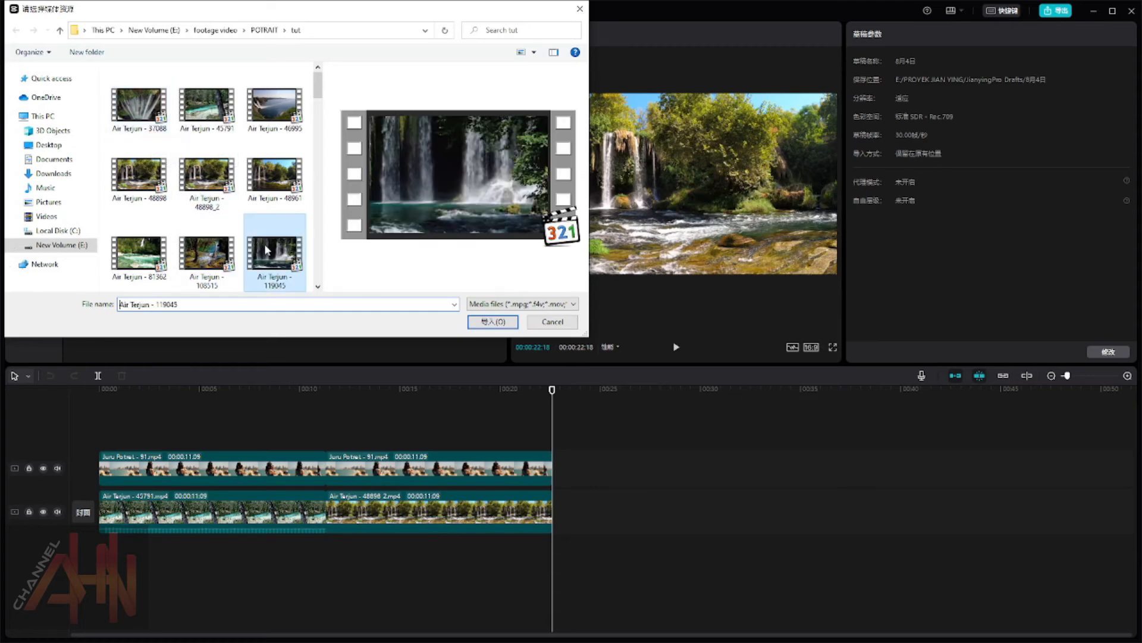
{"action": "left_click", "coordinate": [484, 322]}
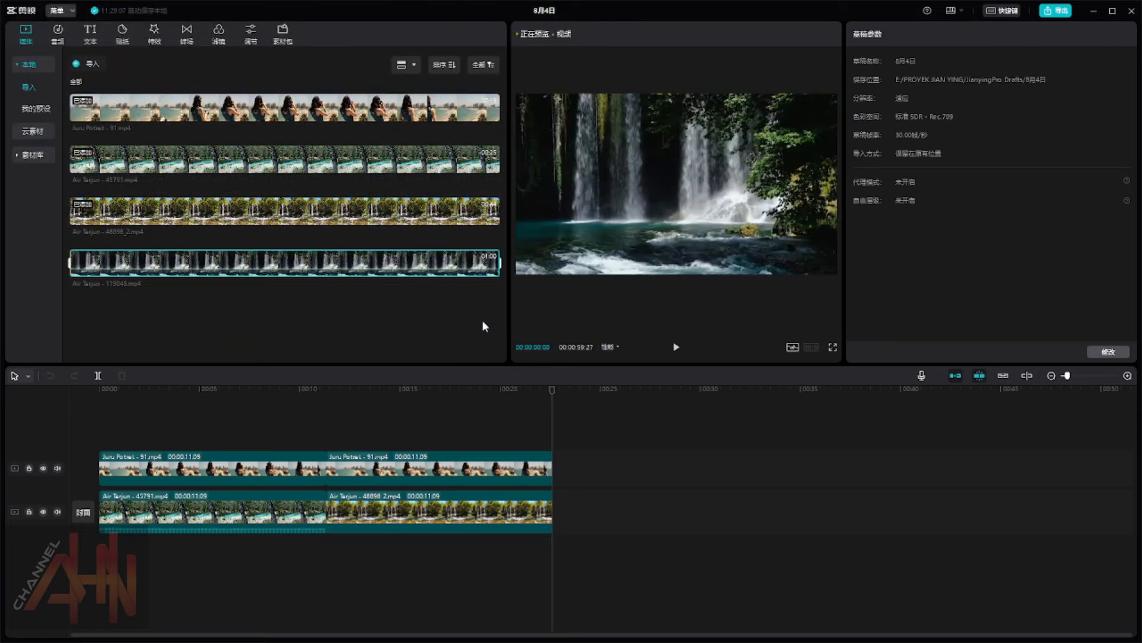
{"action": "left_click_drag", "start_coordinate": [361, 267], "coordinate": [553, 518]}
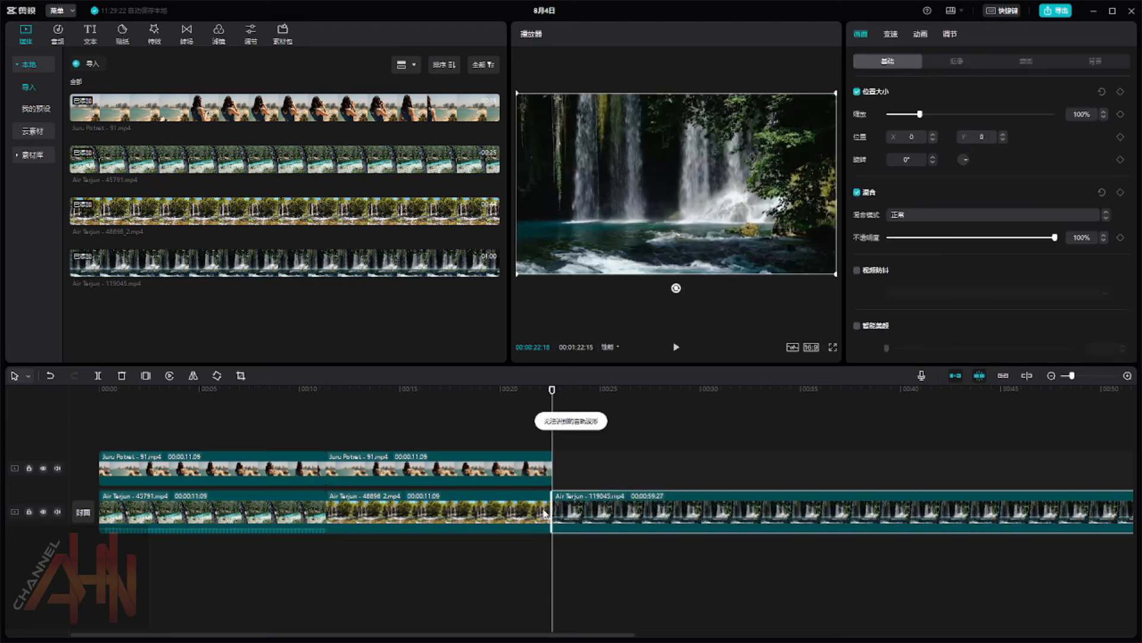
- Copy the second portrait clip and paste the duplicate above the start of the Air Terjun - 119045 clip
{"action": "right_click", "coordinate": [504, 473]}
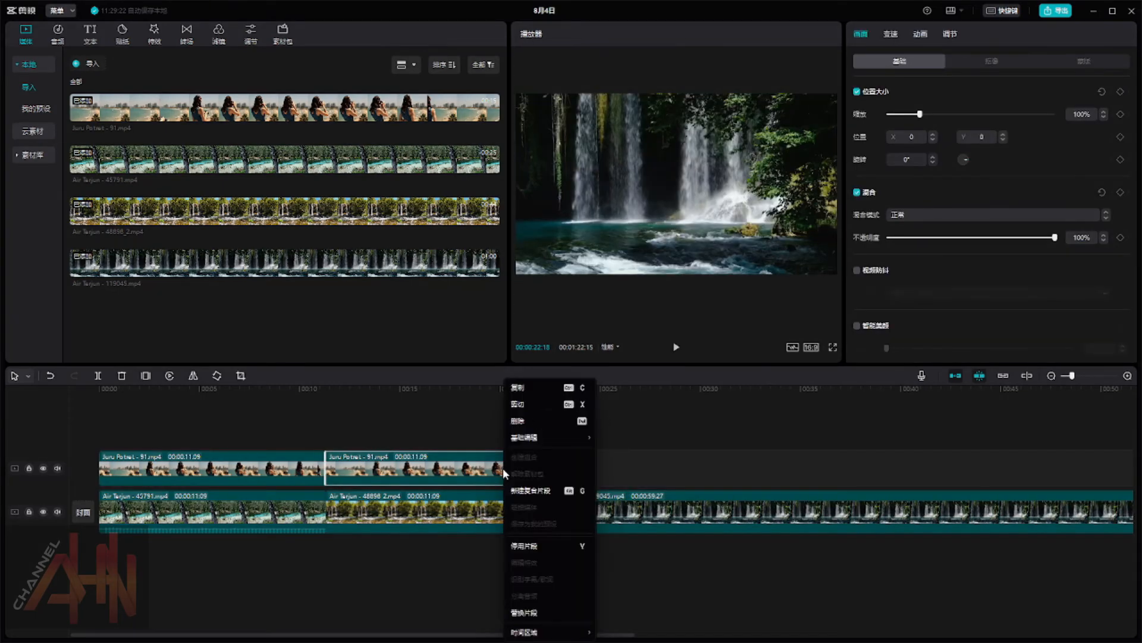
{"action": "left_click", "coordinate": [530, 387]}
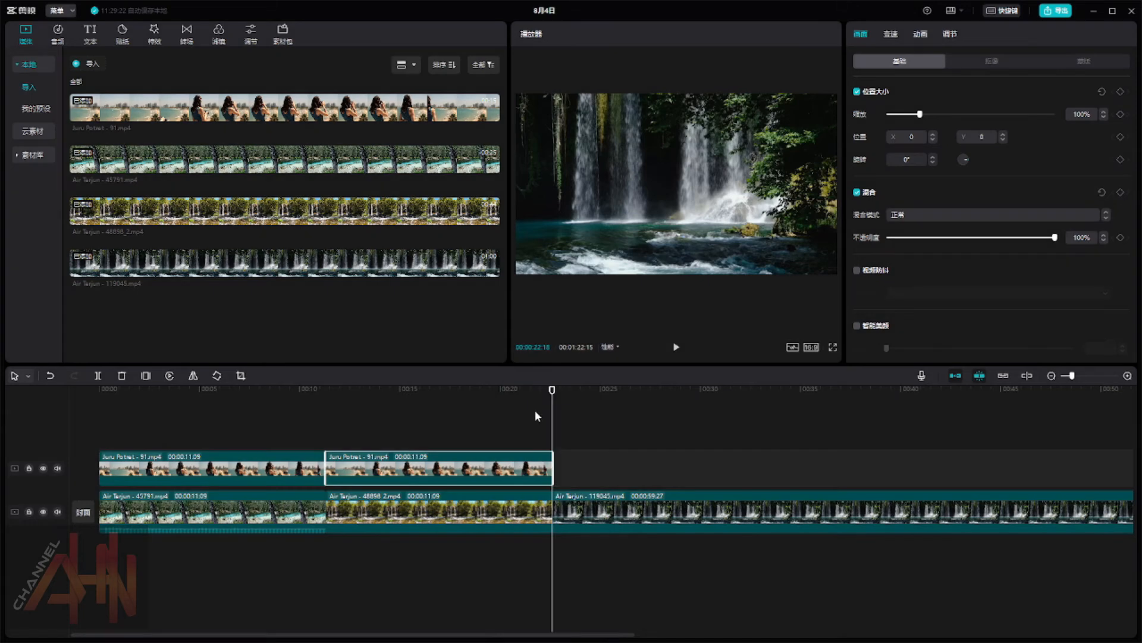
{"action": "right_click", "coordinate": [566, 462]}
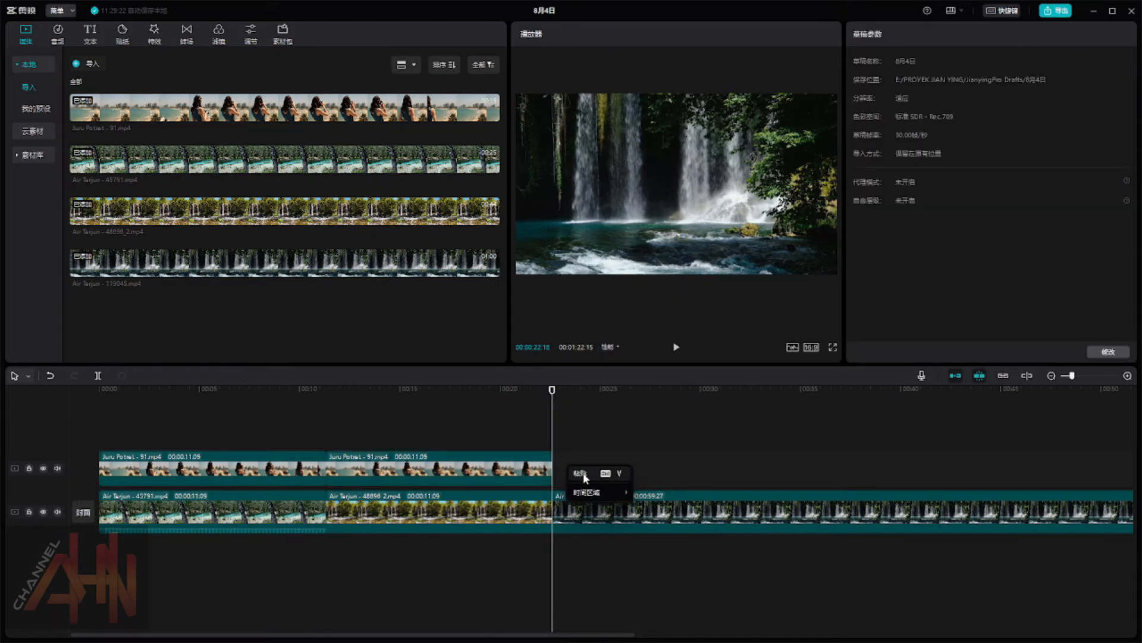
{"action": "left_click", "coordinate": [583, 472]}
- Cut the Air Terjun - 119045 clip at the end of the third portrait with the split tool (分割), delete the excess and return to the timeline start
{"action": "left_click", "coordinate": [779, 510]}
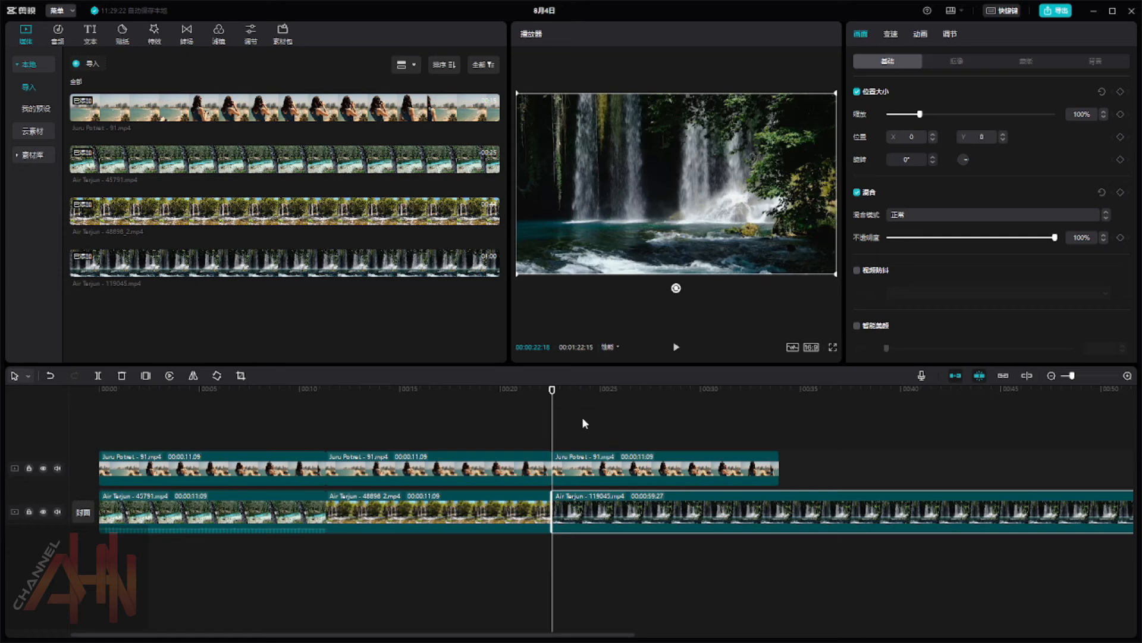
{"action": "left_click_drag", "start_coordinate": [552, 389], "coordinate": [570, 416]}
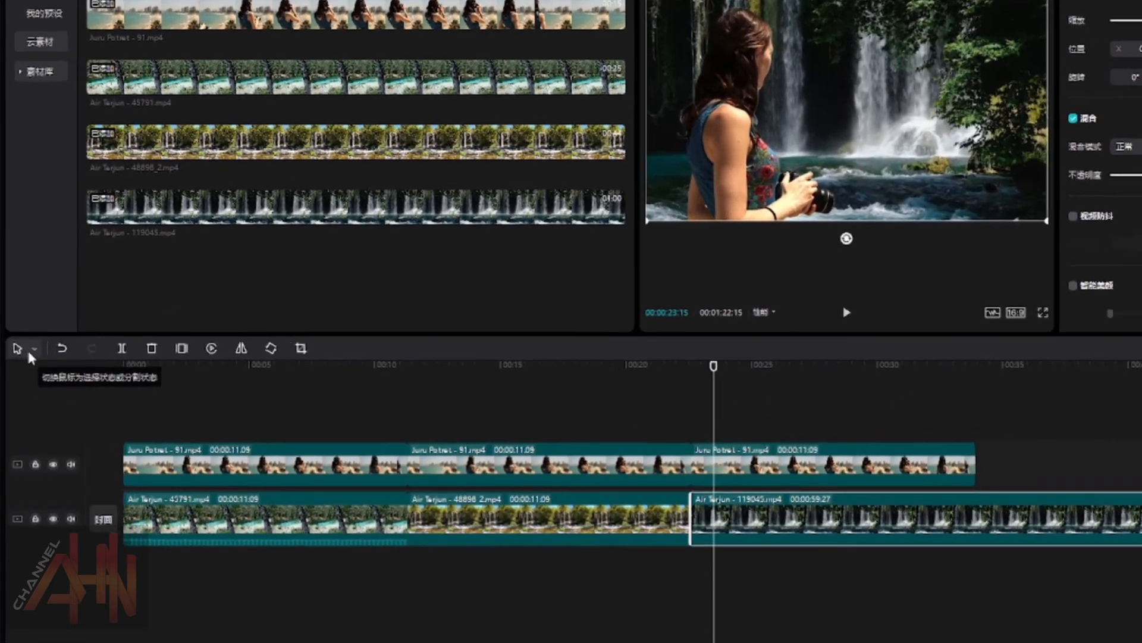
{"action": "left_click", "coordinate": [27, 375]}
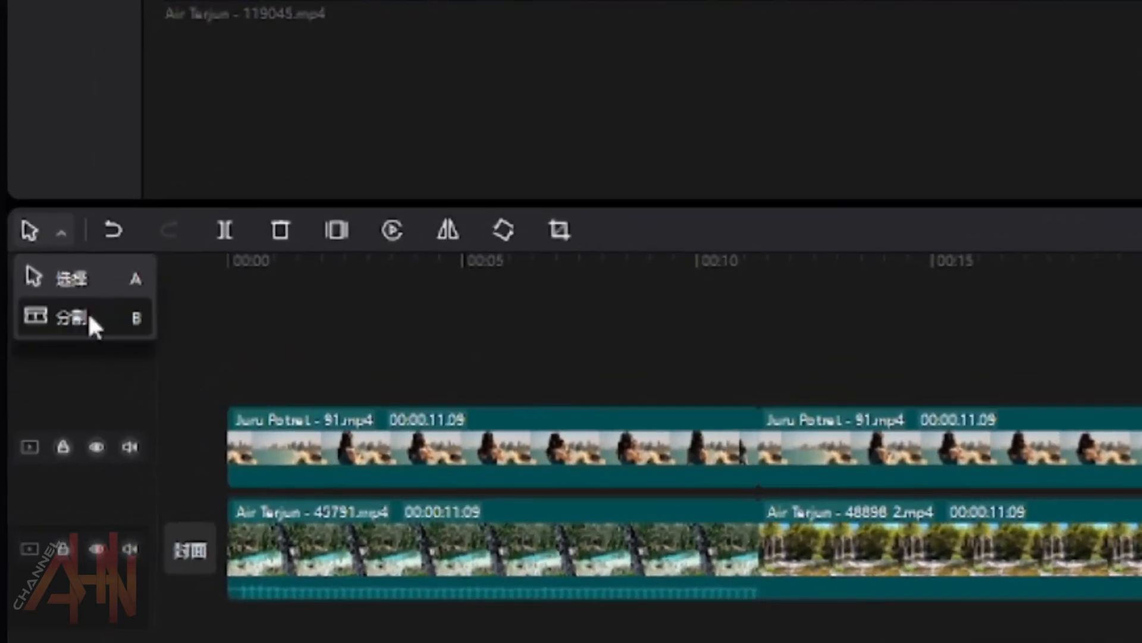
{"action": "left_click", "coordinate": [43, 379]}
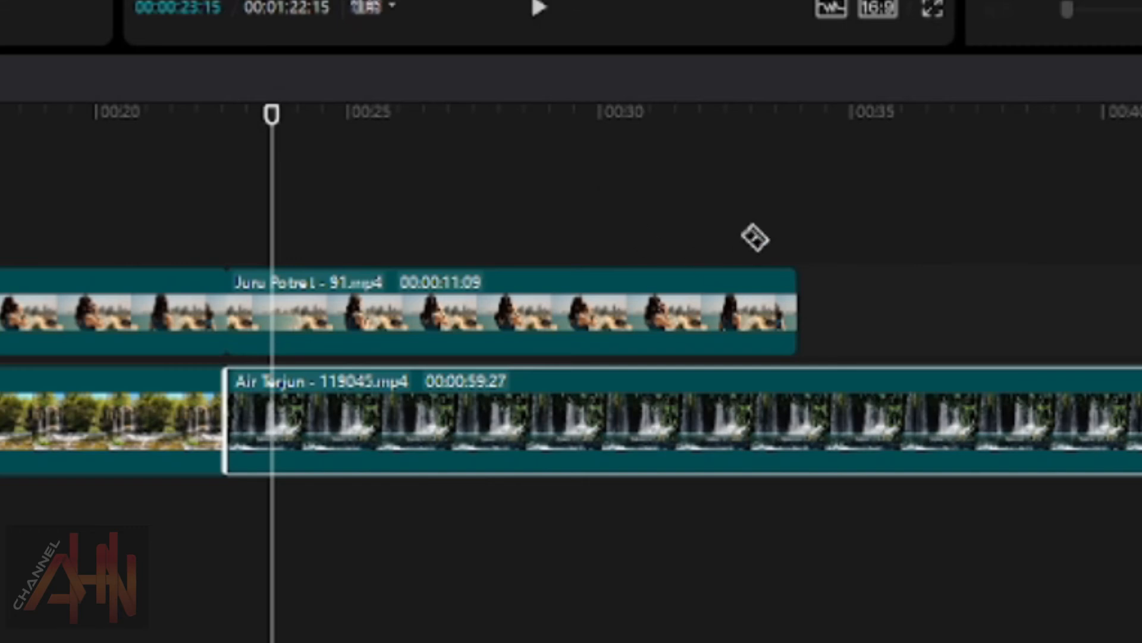
{"action": "left_click", "coordinate": [819, 414]}
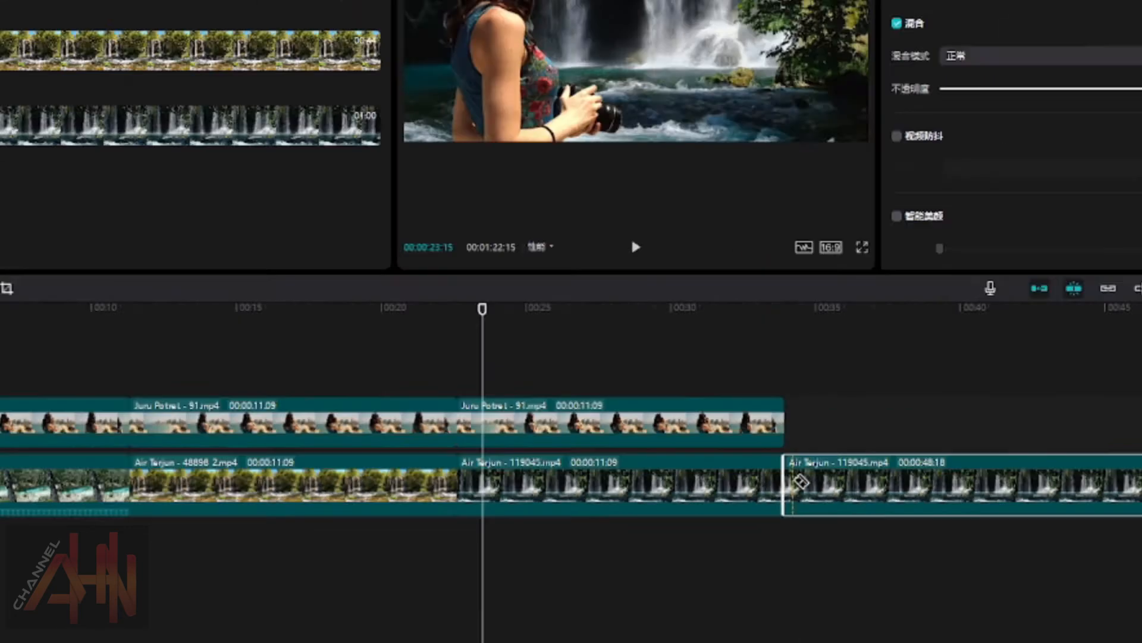
{"action": "right_click", "coordinate": [811, 409]}
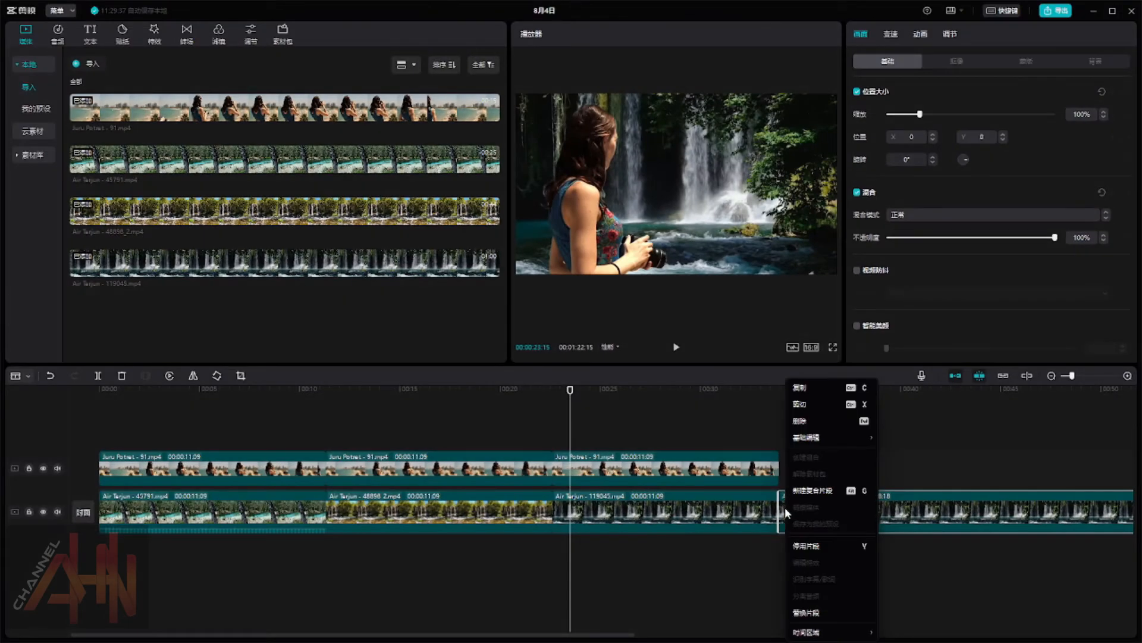
{"action": "mouse_move", "coordinate": [916, 234]}
{"action": "left_click", "coordinate": [827, 423]}
{"action": "left_click", "coordinate": [26, 378]}
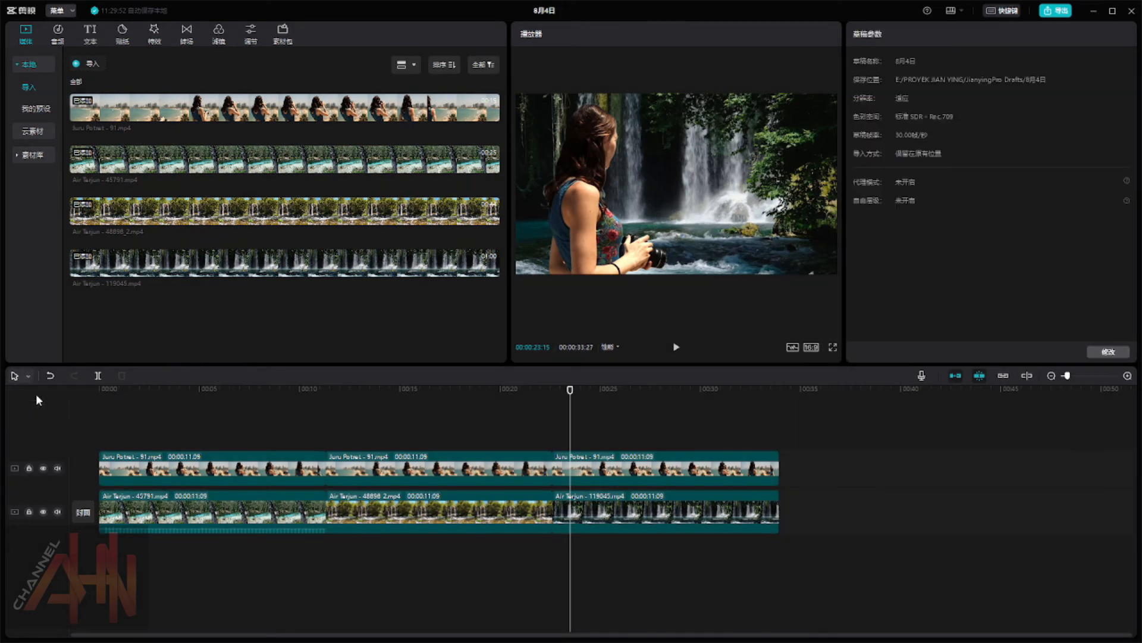
{"action": "left_click_drag", "start_coordinate": [570, 392], "coordinate": [102, 392]}
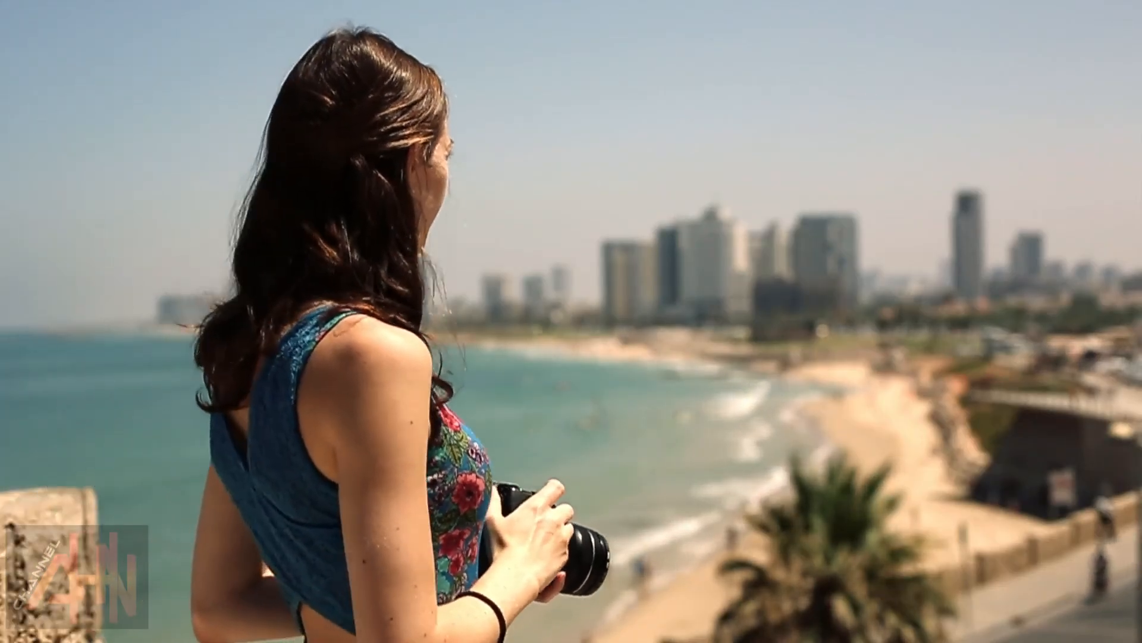